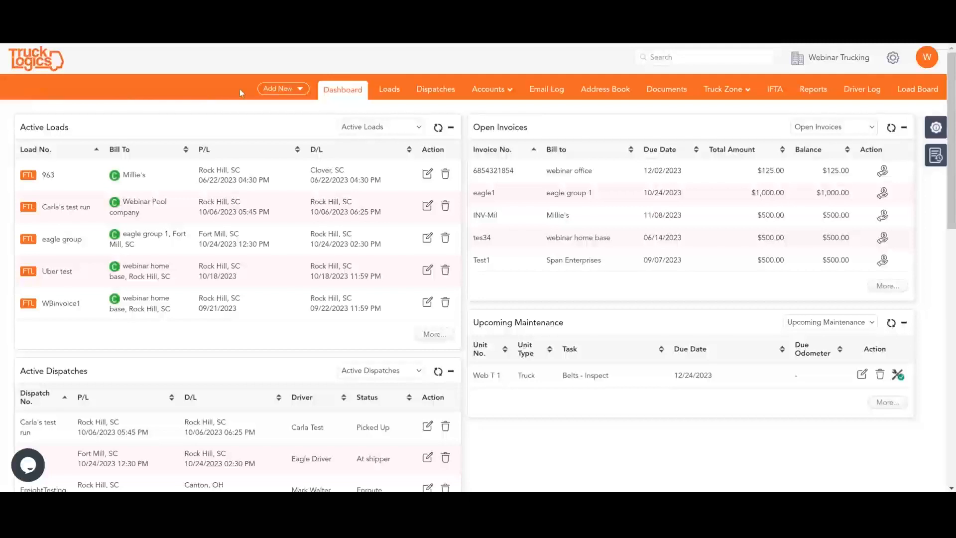
Open the Driver Payment Report and generate it for the year 2023 covering all drivers
{"action": "mouse_move", "coordinate": [492, 89]}
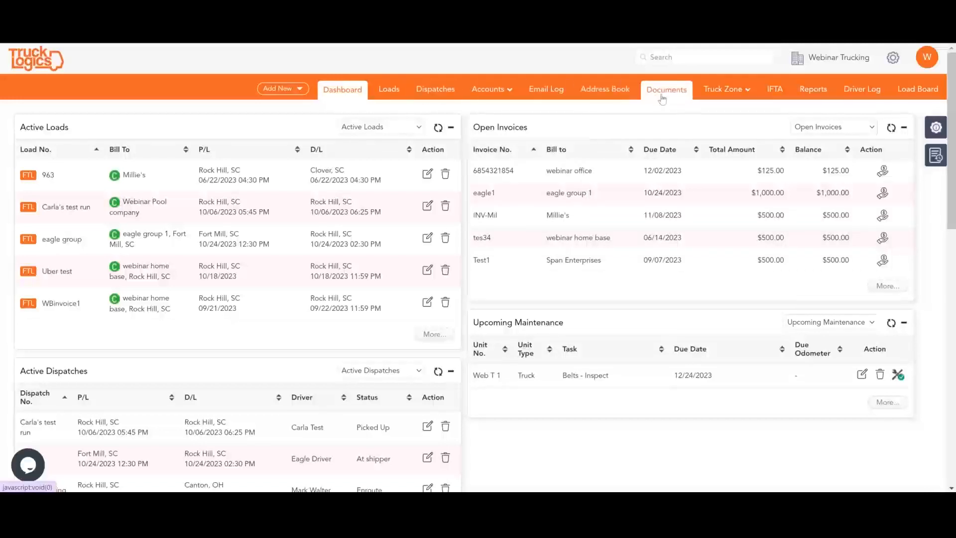
{"action": "left_click", "coordinate": [814, 91]}
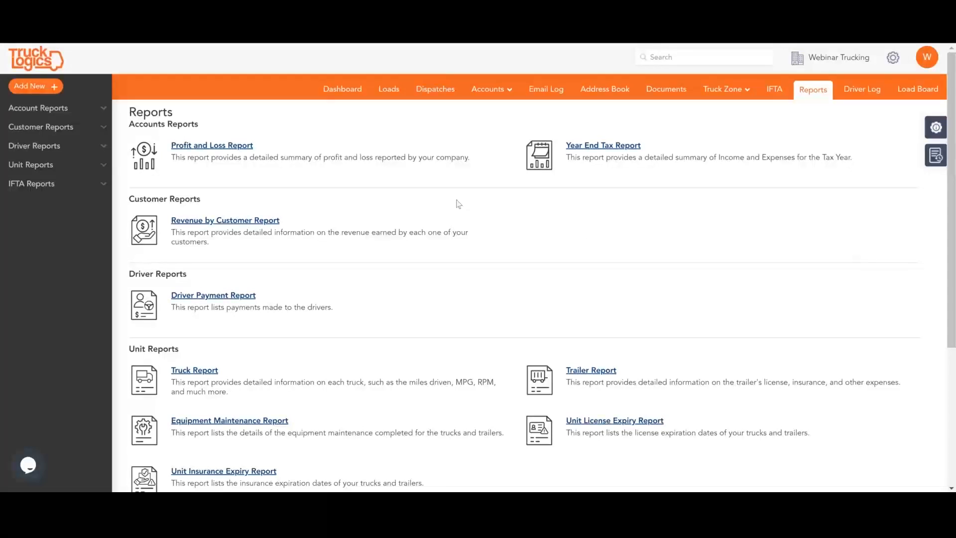
{"action": "scroll", "coordinate": [459, 204], "scroll_direction": "down", "scroll_amount": 2}
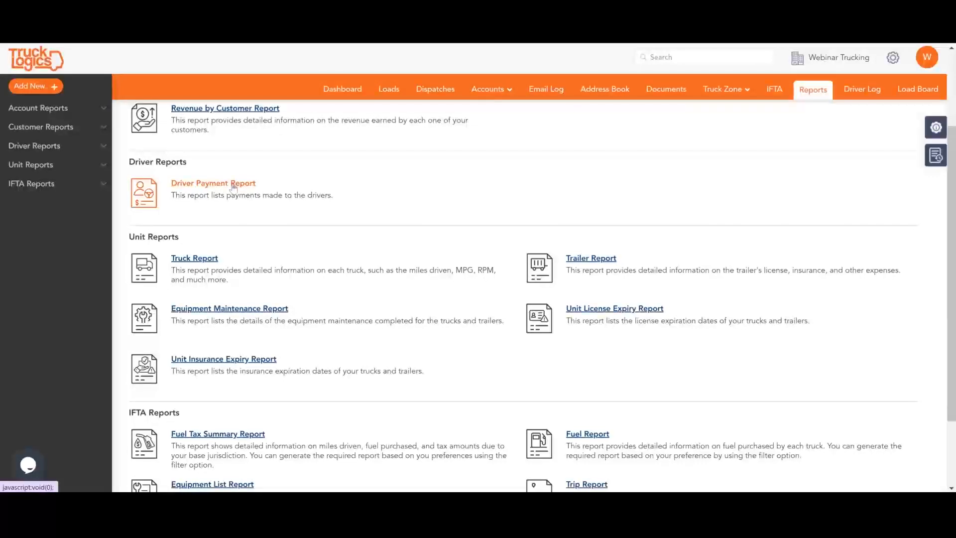
{"action": "left_click", "coordinate": [234, 184]}
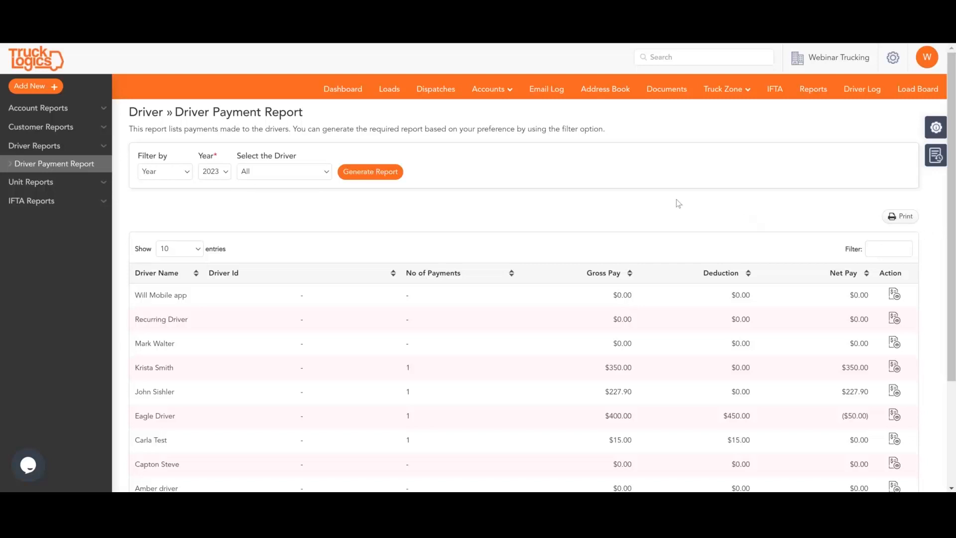
{"action": "left_click", "coordinate": [375, 172]}
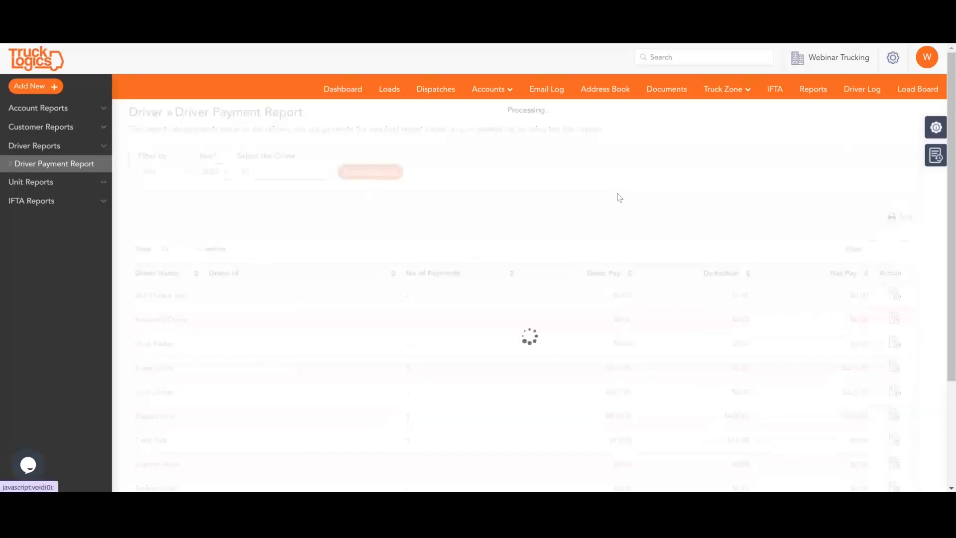
Set the driver payment table to show 100 entries per page and look over the listed drivers
{"action": "scroll", "coordinate": [619, 196], "scroll_direction": "down", "scroll_amount": 2}
{"action": "scroll", "coordinate": [619, 198], "scroll_direction": "down", "scroll_amount": 1}
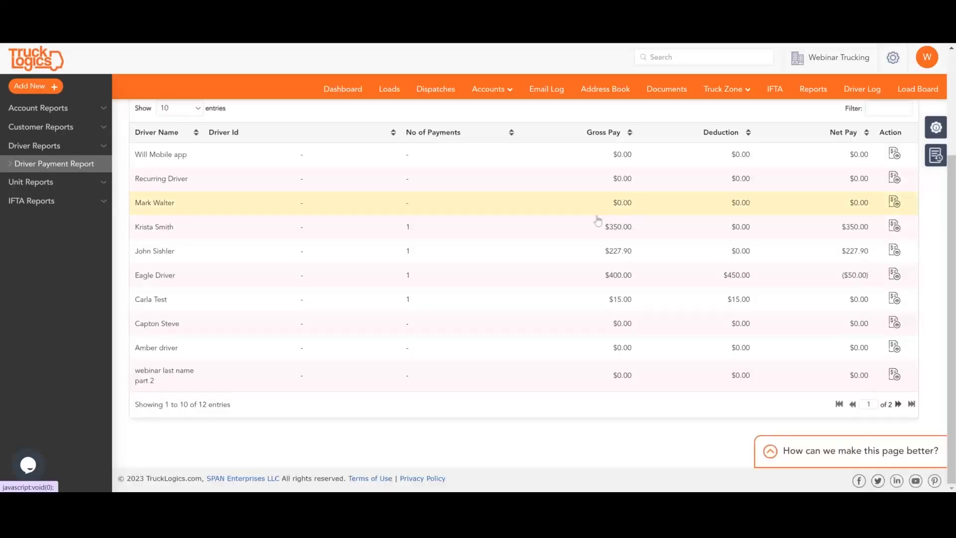
{"action": "scroll", "coordinate": [587, 225], "scroll_direction": "up", "scroll_amount": 1}
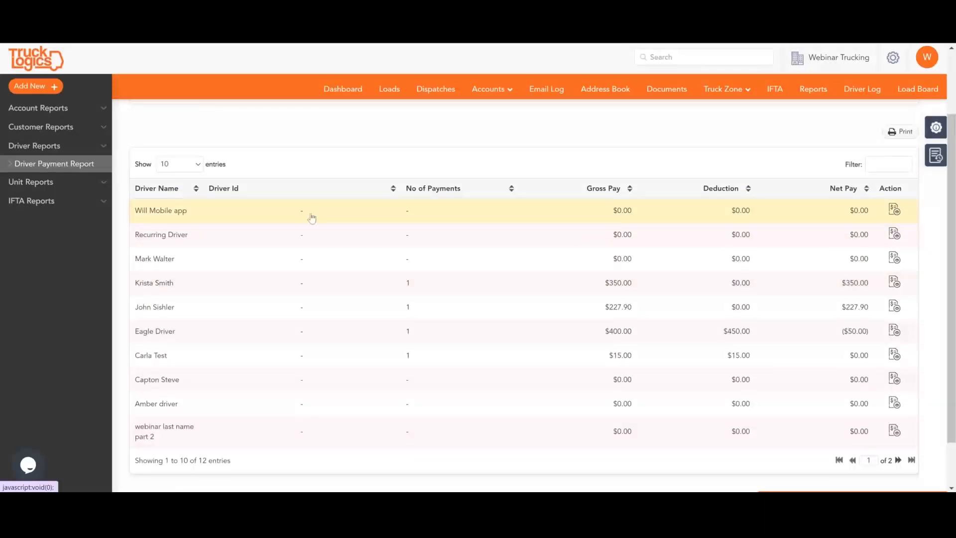
{"action": "scroll", "coordinate": [312, 216], "scroll_direction": "down", "scroll_amount": 1}
{"action": "left_click", "coordinate": [178, 108]}
{"action": "left_click", "coordinate": [169, 157]}
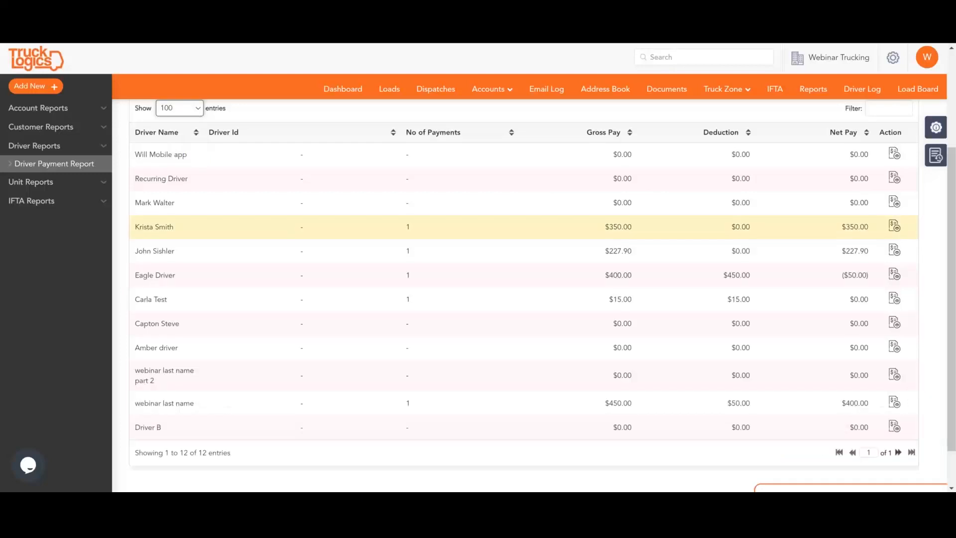
{"action": "scroll", "coordinate": [571, 224], "scroll_direction": "down", "scroll_amount": 1}
View the 2023 payment details of the first listed driver, Will Mobile app, and return to the report
{"action": "scroll", "coordinate": [572, 222], "scroll_direction": "up", "scroll_amount": 2}
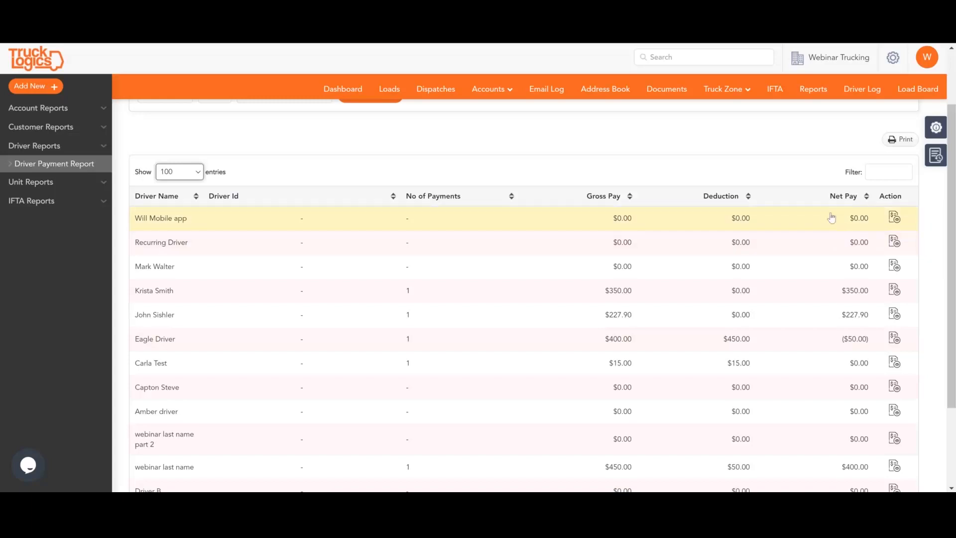
{"action": "left_click", "coordinate": [899, 220]}
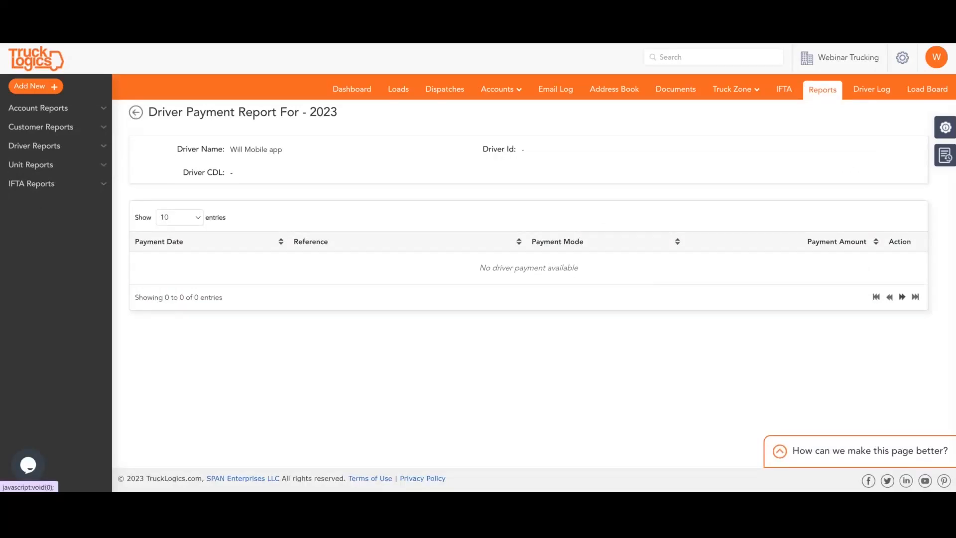
{"action": "left_click", "coordinate": [135, 112]}
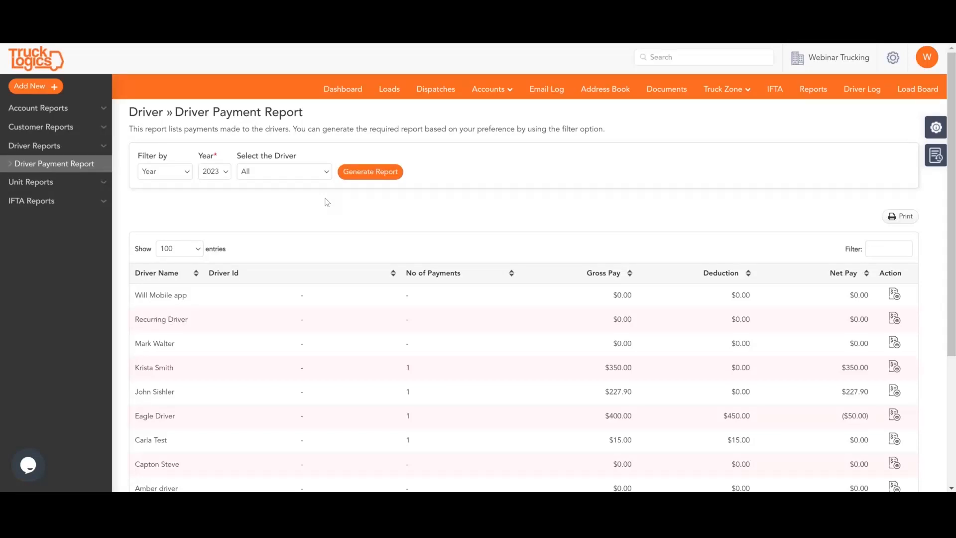
Generate the yearly driver payment report for 2023 limited to the driver with $350.00 gross pay
{"action": "left_click", "coordinate": [186, 167]}
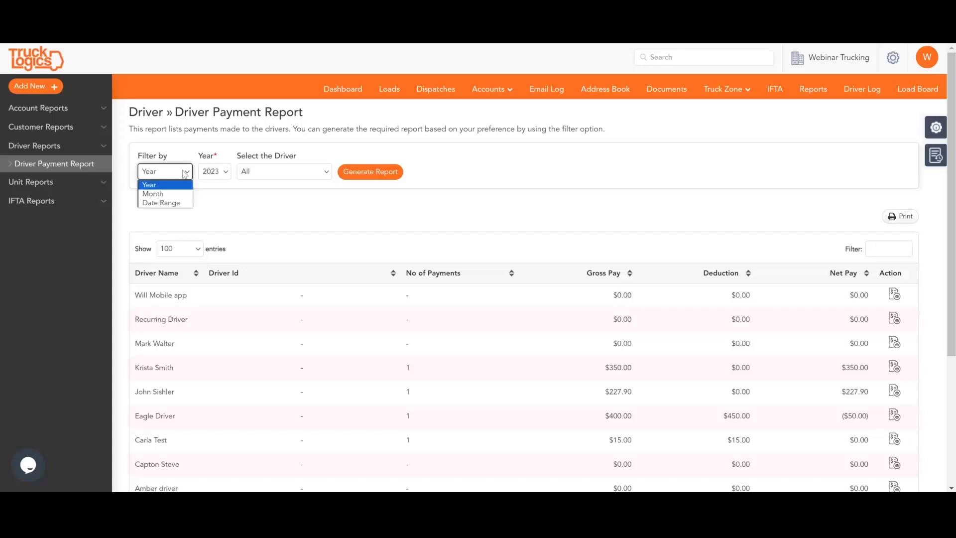
{"action": "left_click", "coordinate": [175, 204]}
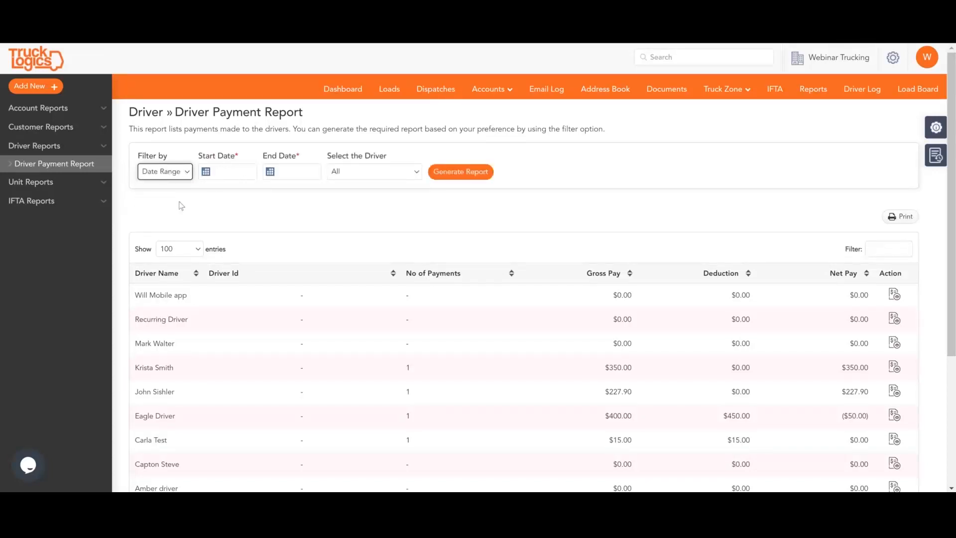
{"action": "left_click", "coordinate": [391, 178]}
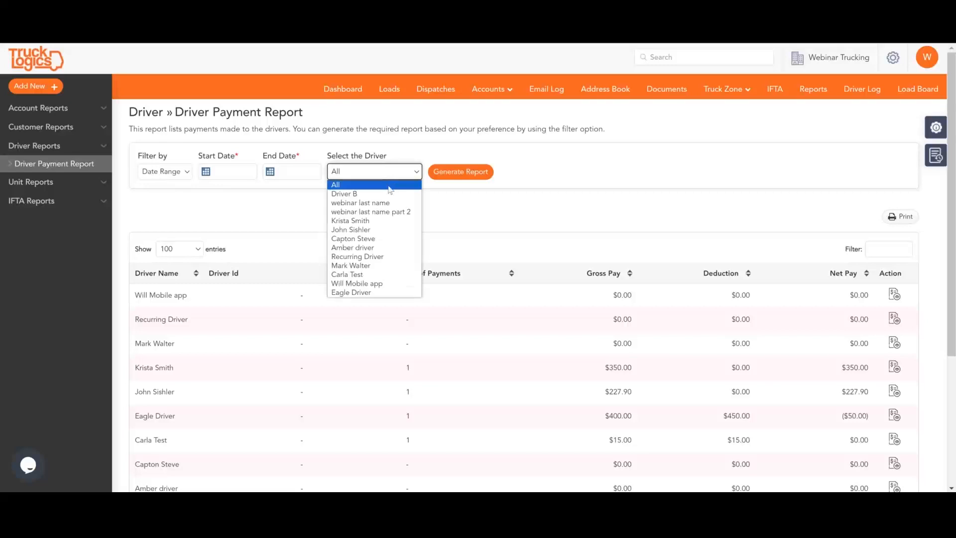
{"action": "left_click", "coordinate": [378, 224]}
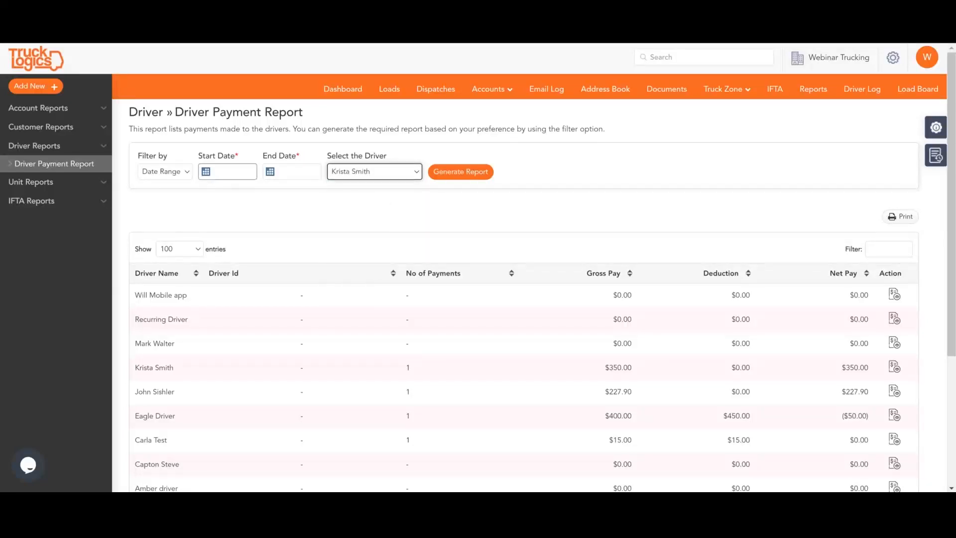
{"action": "left_click", "coordinate": [182, 175]}
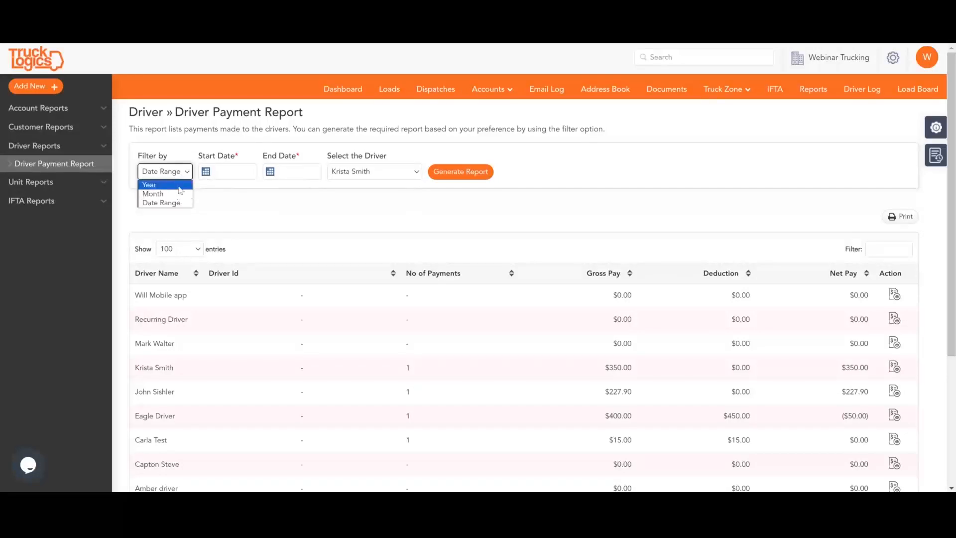
{"action": "left_click", "coordinate": [150, 184]}
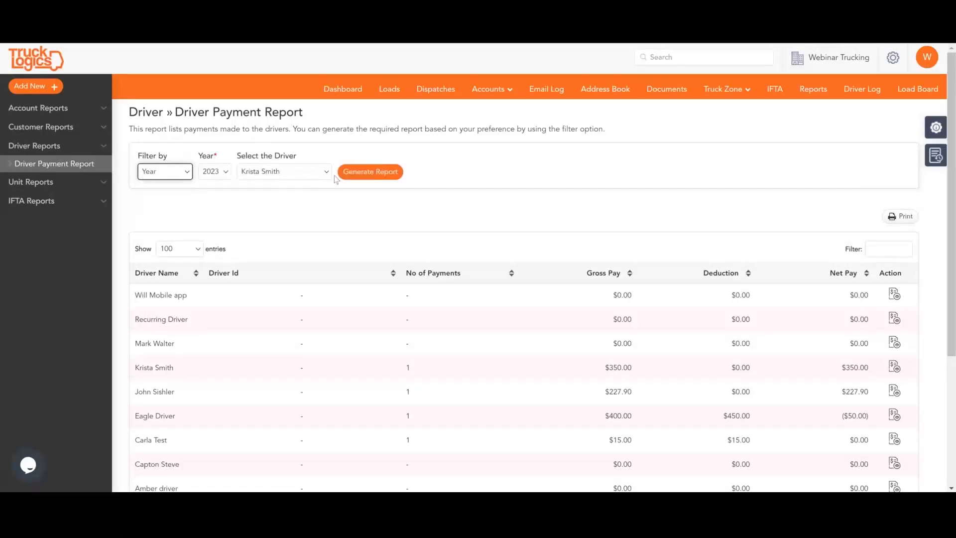
{"action": "left_click", "coordinate": [370, 171]}
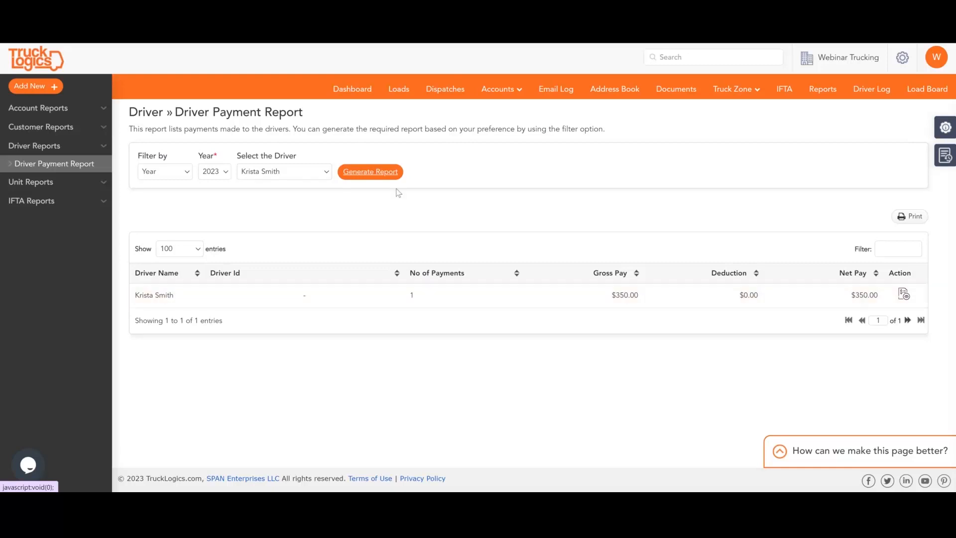
Generate the selected driver's payment report for the date range 10/01/2023 to 11/30/2023
{"action": "left_click", "coordinate": [180, 175]}
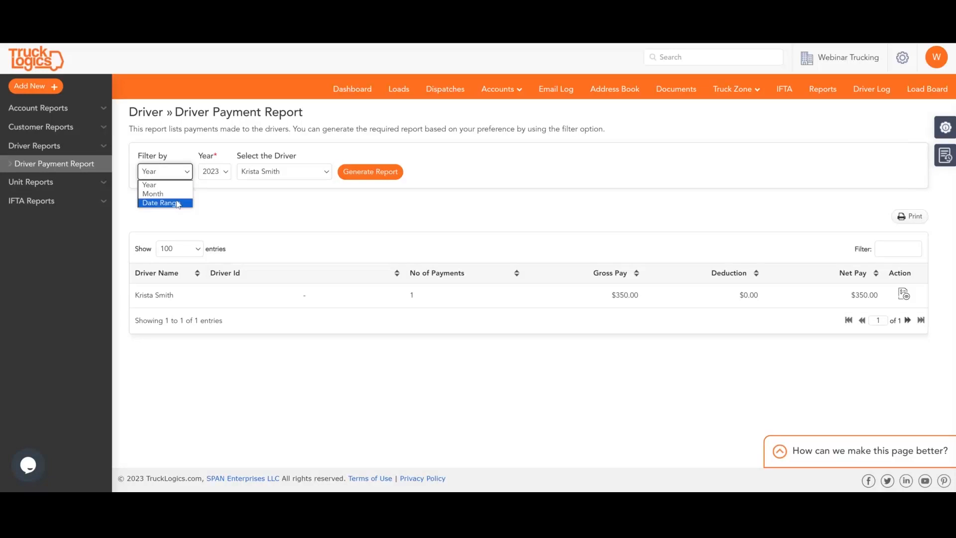
{"action": "left_click", "coordinate": [176, 202]}
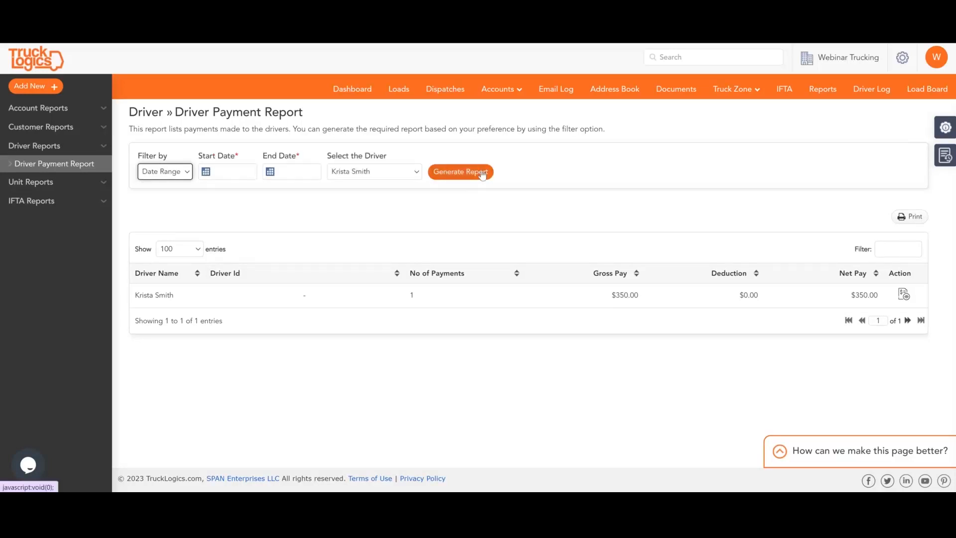
{"action": "left_click", "coordinate": [227, 171]}
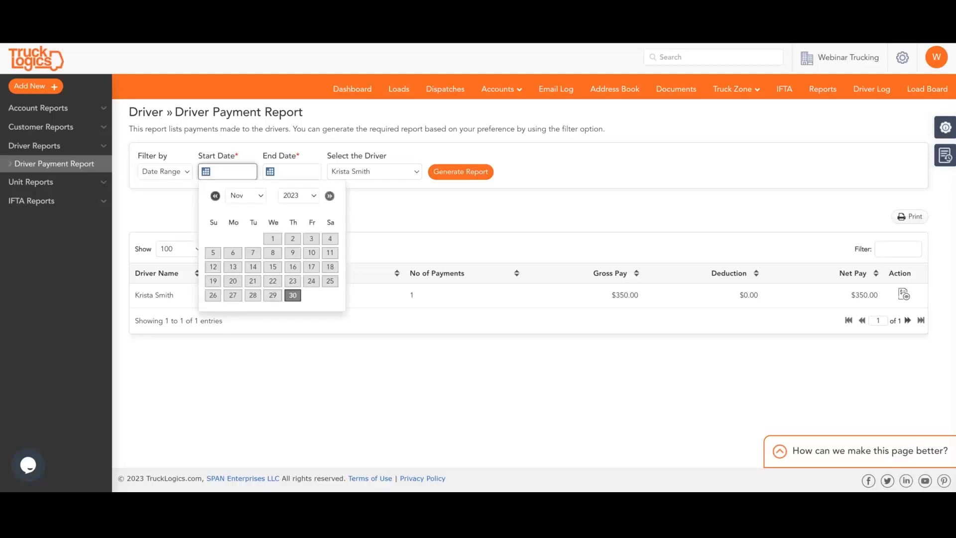
{"action": "left_click", "coordinate": [245, 195]}
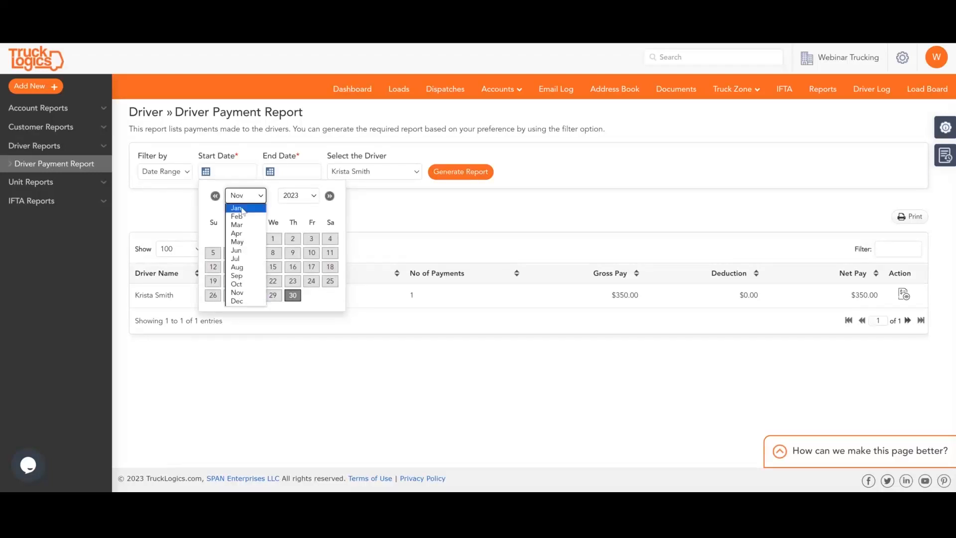
{"action": "left_click", "coordinate": [239, 285]}
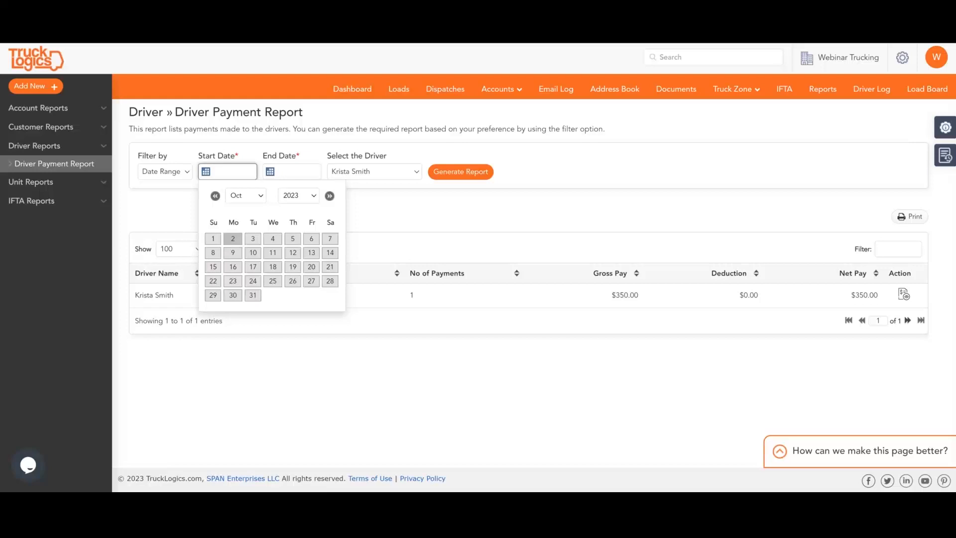
{"action": "left_click", "coordinate": [212, 239]}
{"action": "left_click", "coordinate": [287, 173]}
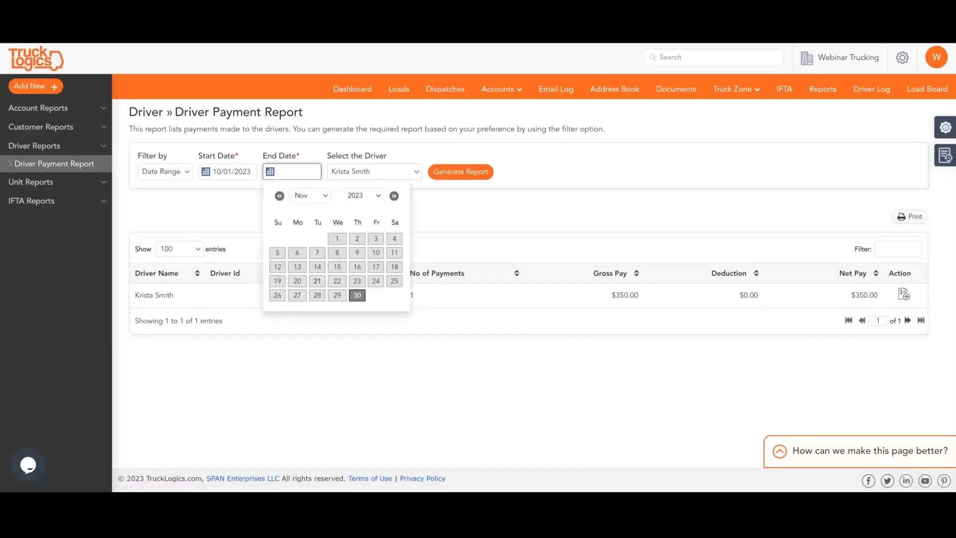
{"action": "left_click", "coordinate": [358, 295]}
{"action": "left_click", "coordinate": [458, 176]}
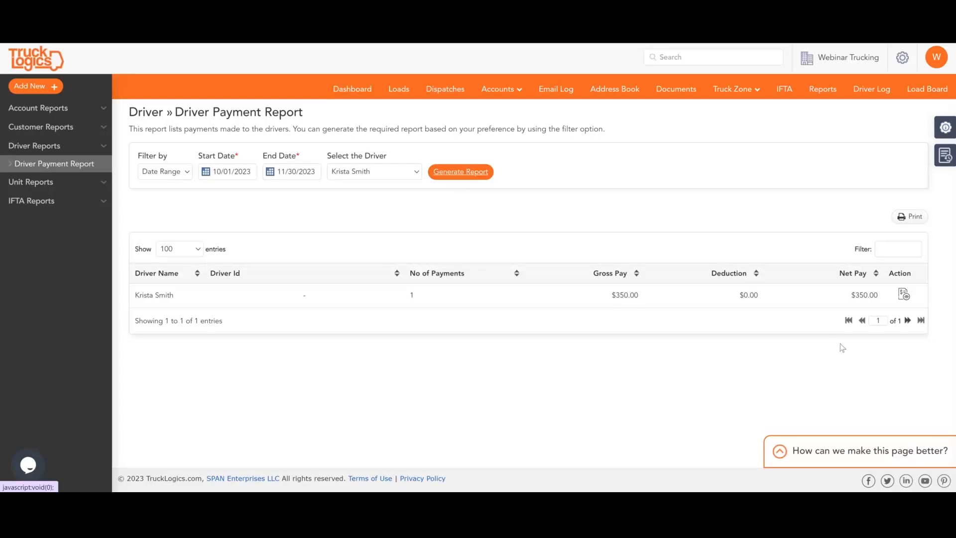
Preview the printable version of the selected driver's payment report and close it
{"action": "left_click", "coordinate": [912, 219]}
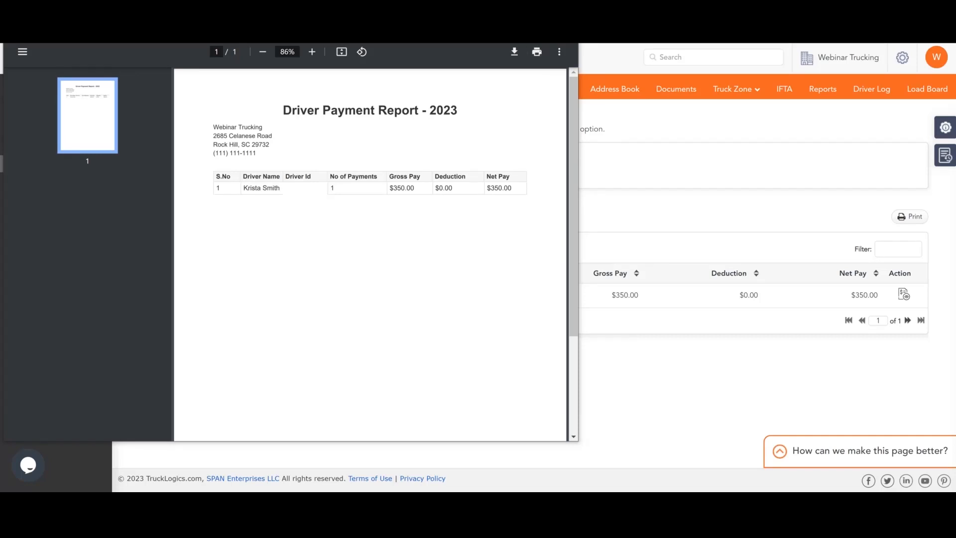
{"action": "key", "text": "ctrl+w"}
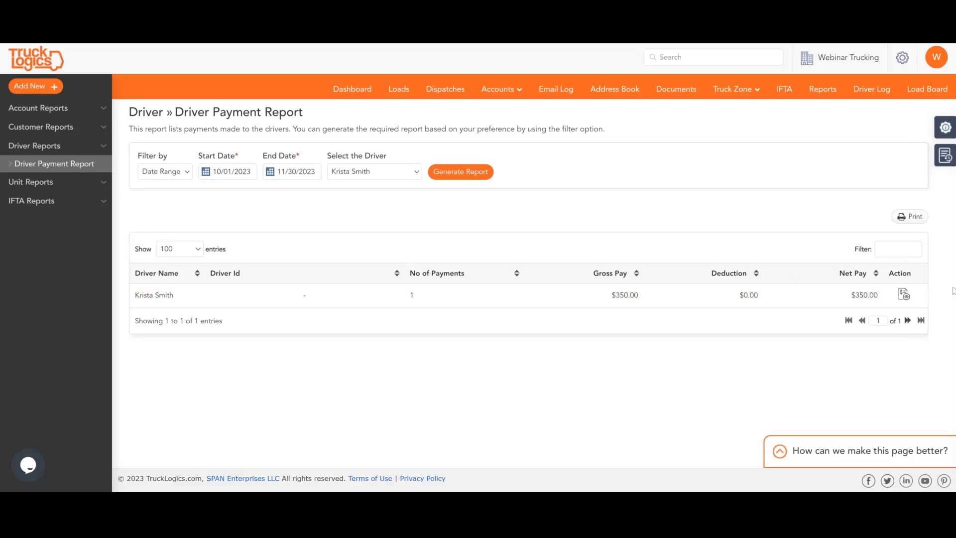
View the driver's payment dated 11/10/2023 and examine its payroll, reimbursements, deductions and summary
{"action": "left_click", "coordinate": [904, 294]}
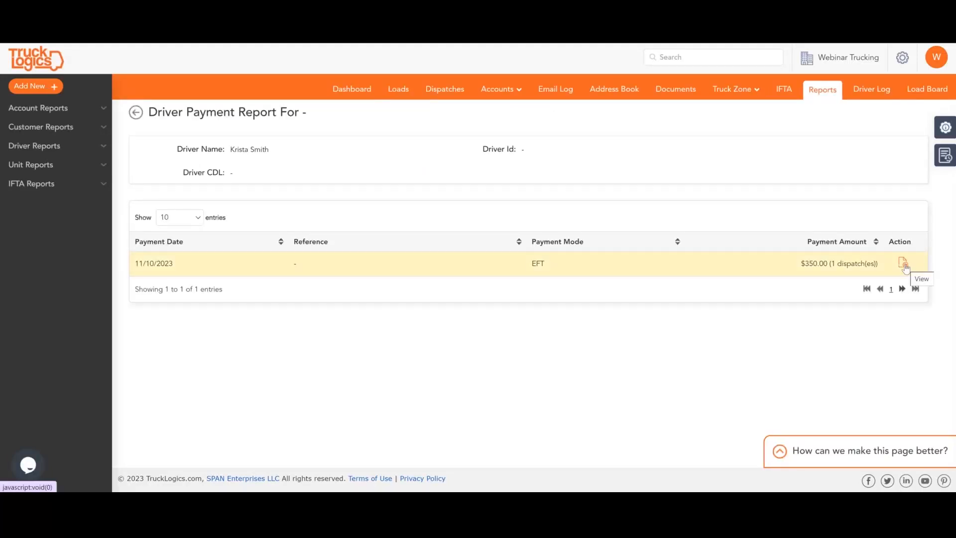
{"action": "left_click", "coordinate": [904, 264]}
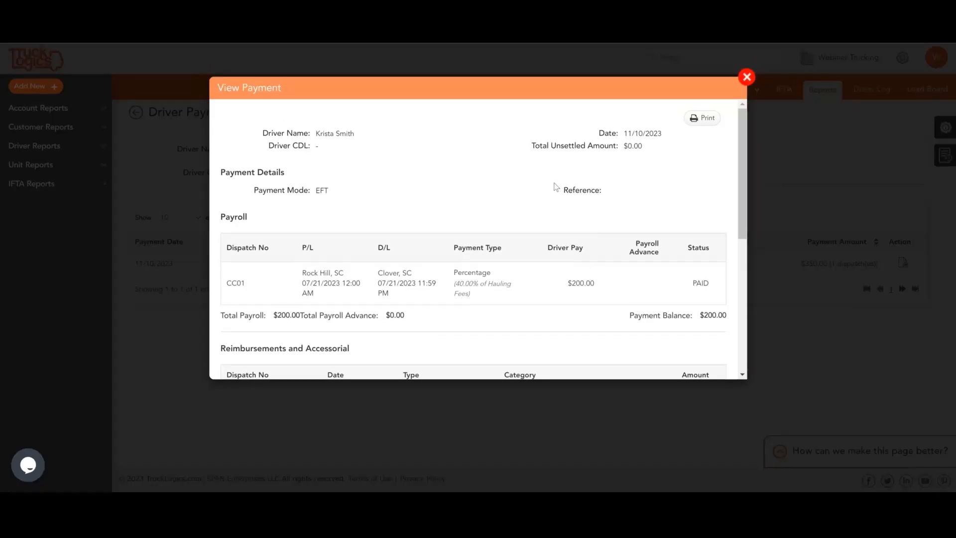
{"action": "scroll", "coordinate": [557, 188], "scroll_direction": "down", "scroll_amount": 10}
{"action": "scroll", "coordinate": [556, 187], "scroll_direction": "up", "scroll_amount": 3}
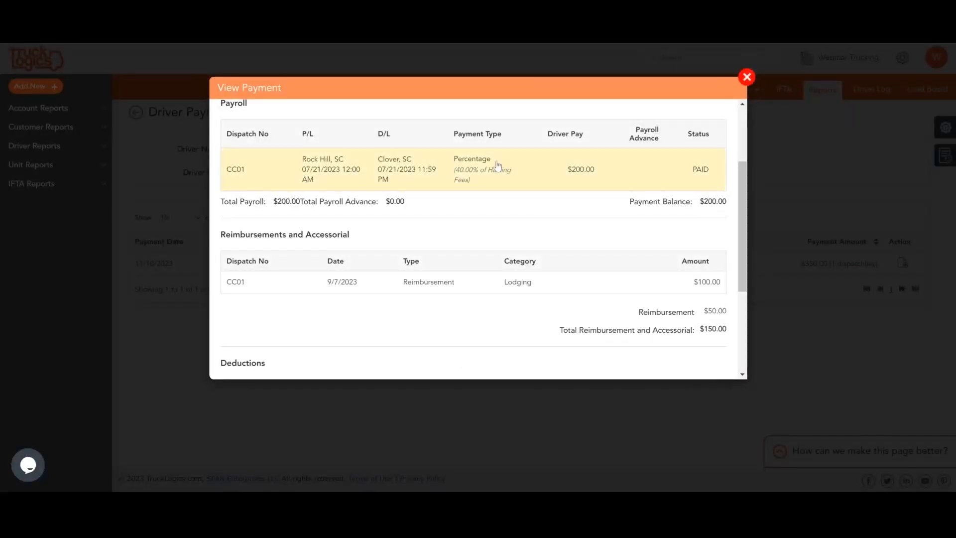
{"action": "scroll", "coordinate": [498, 166], "scroll_direction": "down", "scroll_amount": 2}
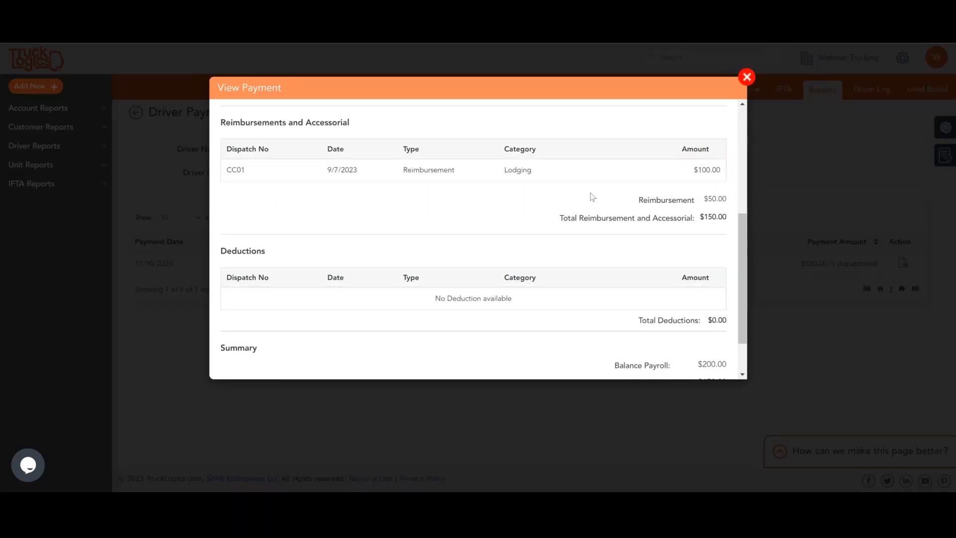
{"action": "scroll", "coordinate": [590, 194], "scroll_direction": "down", "scroll_amount": 1}
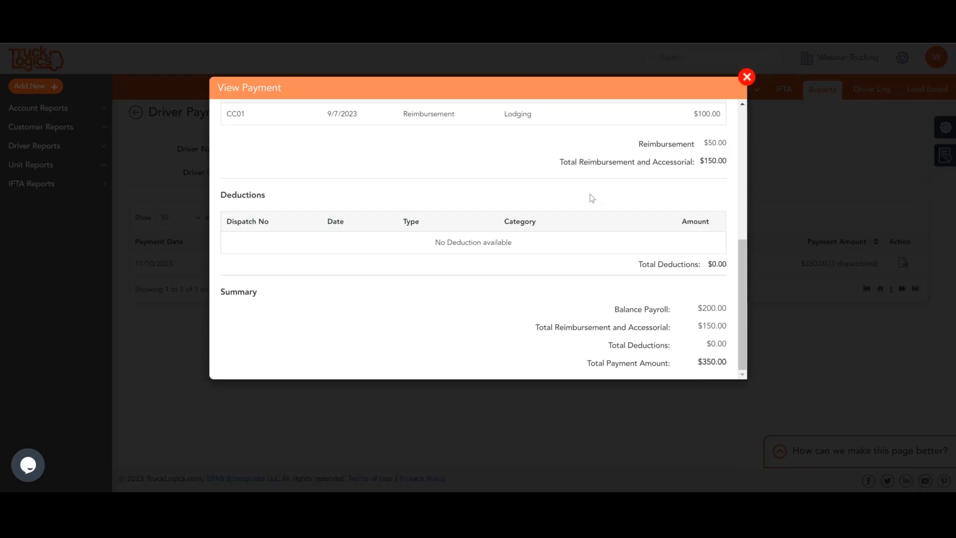
{"action": "scroll", "coordinate": [591, 213], "scroll_direction": "up", "scroll_amount": 1}
{"action": "scroll", "coordinate": [591, 212], "scroll_direction": "up", "scroll_amount": 3}
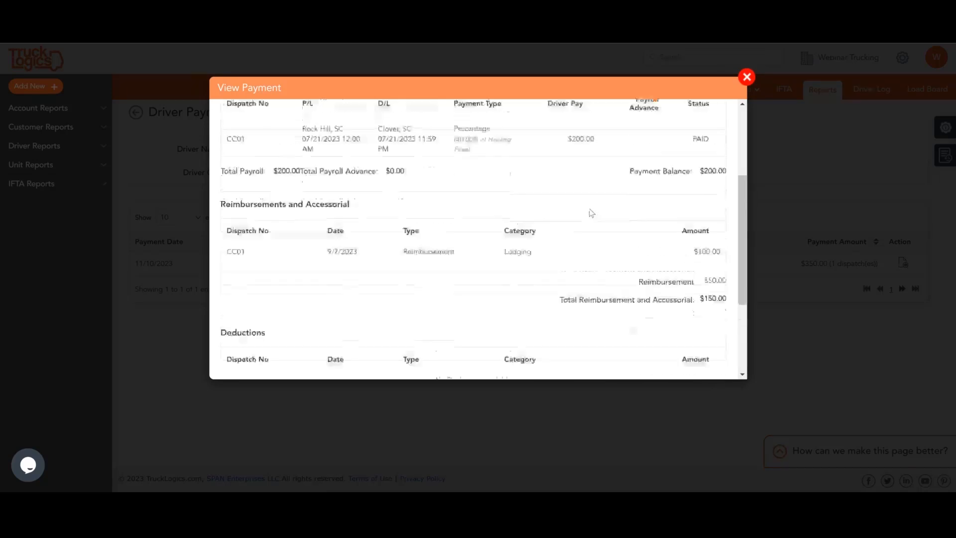
{"action": "scroll", "coordinate": [590, 212], "scroll_direction": "down", "scroll_amount": 4}
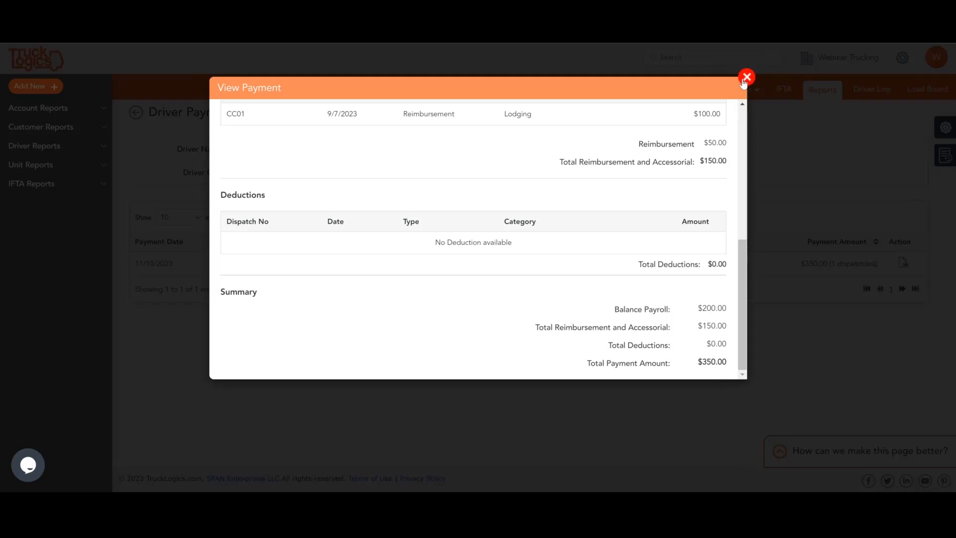
{"action": "scroll", "coordinate": [676, 334], "scroll_direction": "up", "scroll_amount": 6}
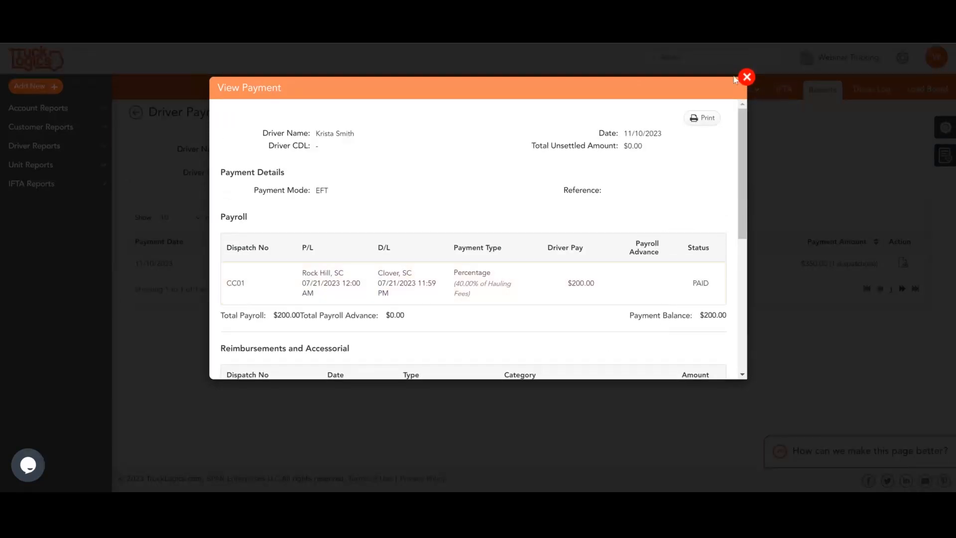
Preview the printable driver settlement for the 11/10/2023 payment, review it, and close both the preview and the payment details
{"action": "left_click", "coordinate": [701, 121]}
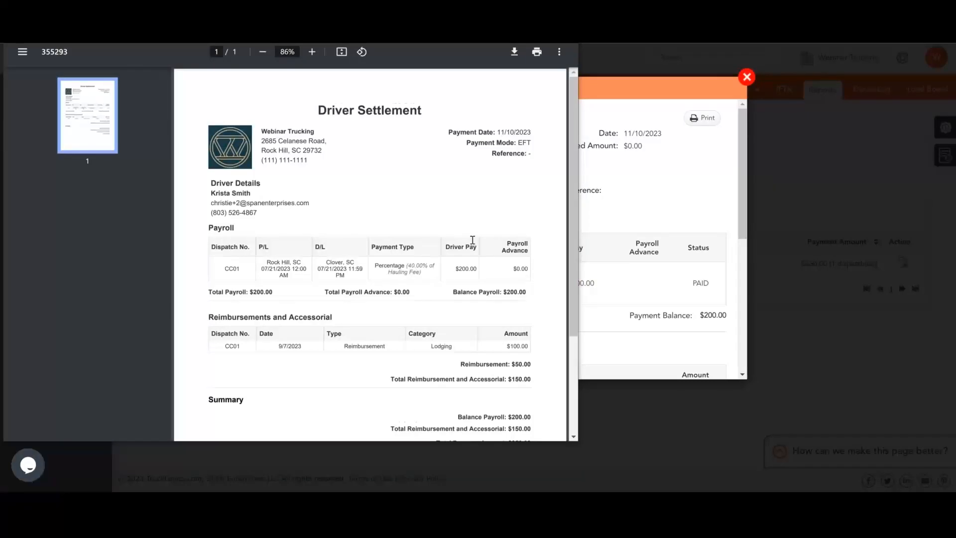
{"action": "scroll", "coordinate": [472, 241], "scroll_direction": "down", "scroll_amount": 3}
{"action": "scroll", "coordinate": [468, 239], "scroll_direction": "up", "scroll_amount": 3}
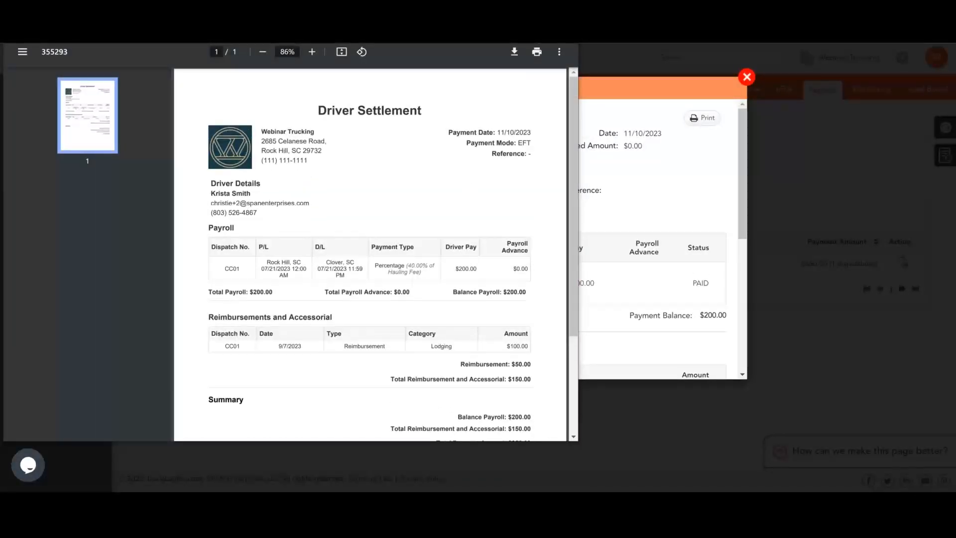
{"action": "left_click", "coordinate": [567, 25]}
{"action": "left_click", "coordinate": [747, 78]}
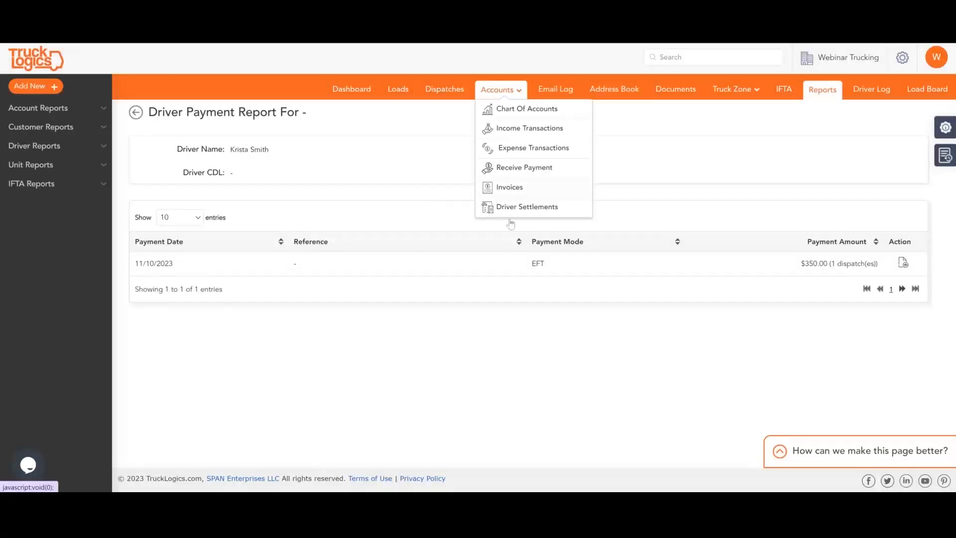
Generate the yearly driver payment report for 2020 covering all drivers and review the full driver list
{"action": "left_click", "coordinate": [823, 94]}
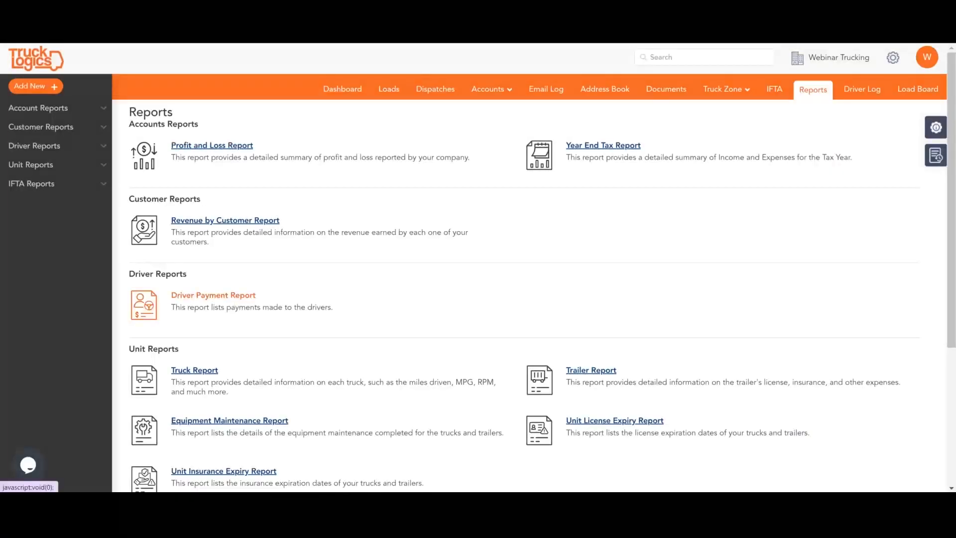
{"action": "left_click", "coordinate": [446, 295]}
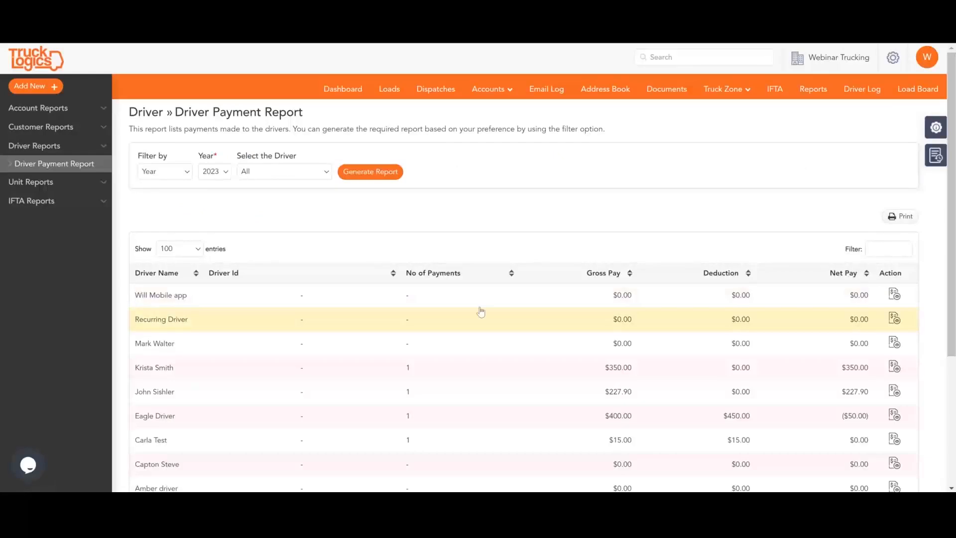
{"action": "left_click", "coordinate": [163, 172]}
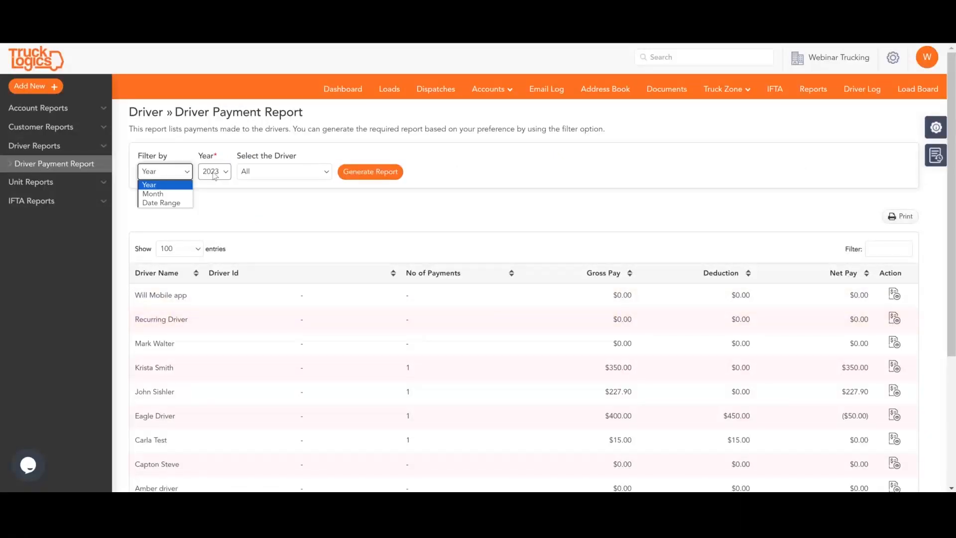
{"action": "left_click", "coordinate": [215, 174]}
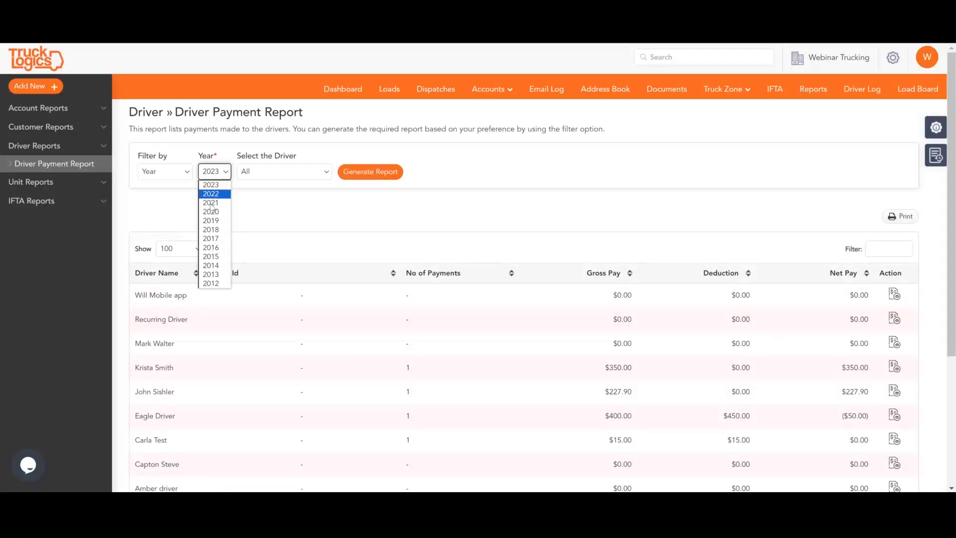
{"action": "left_click", "coordinate": [211, 213]}
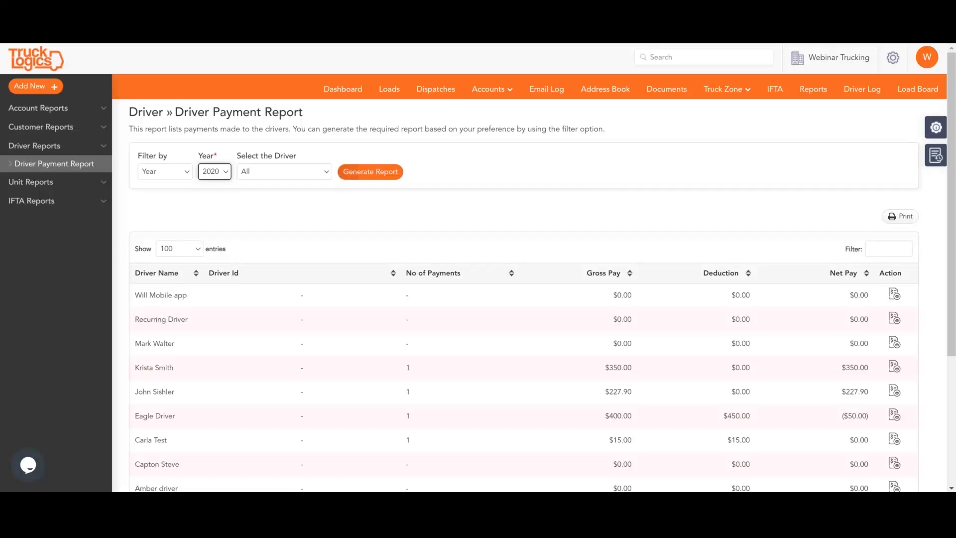
{"action": "left_click", "coordinate": [370, 172]}
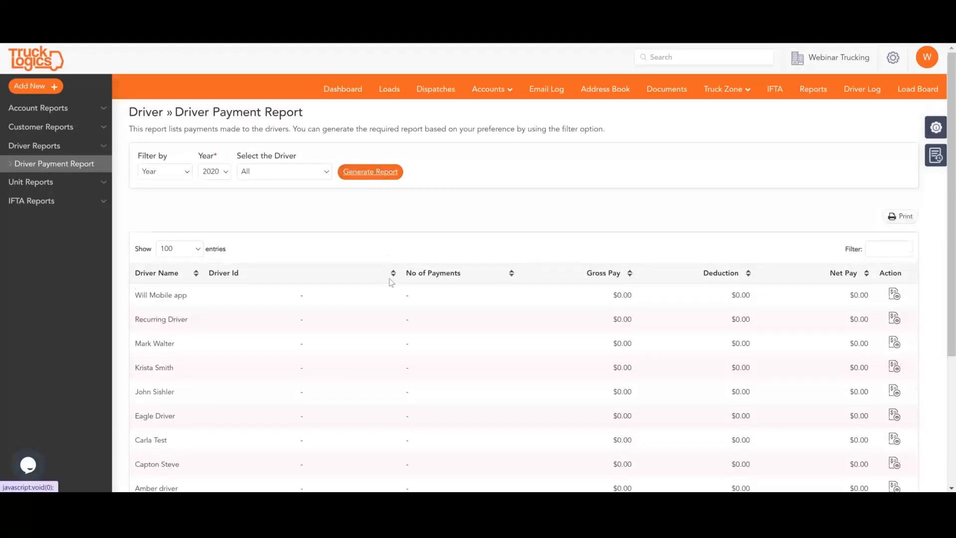
{"action": "scroll", "coordinate": [391, 274], "scroll_direction": "down", "scroll_amount": 3}
{"action": "scroll", "coordinate": [391, 283], "scroll_direction": "up", "scroll_amount": 3}
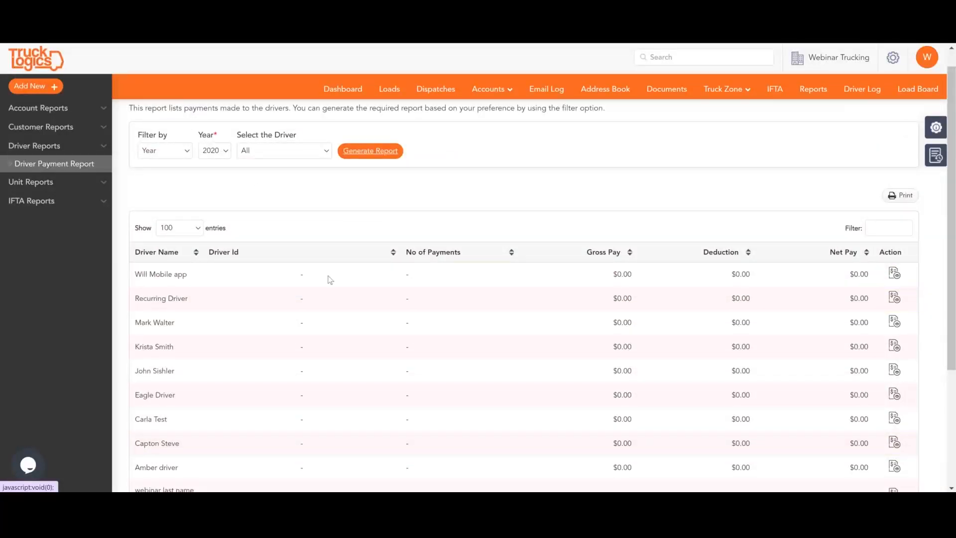
{"action": "scroll", "coordinate": [613, 231], "scroll_direction": "down", "scroll_amount": 3}
{"action": "scroll", "coordinate": [613, 234], "scroll_direction": "down", "scroll_amount": 2}
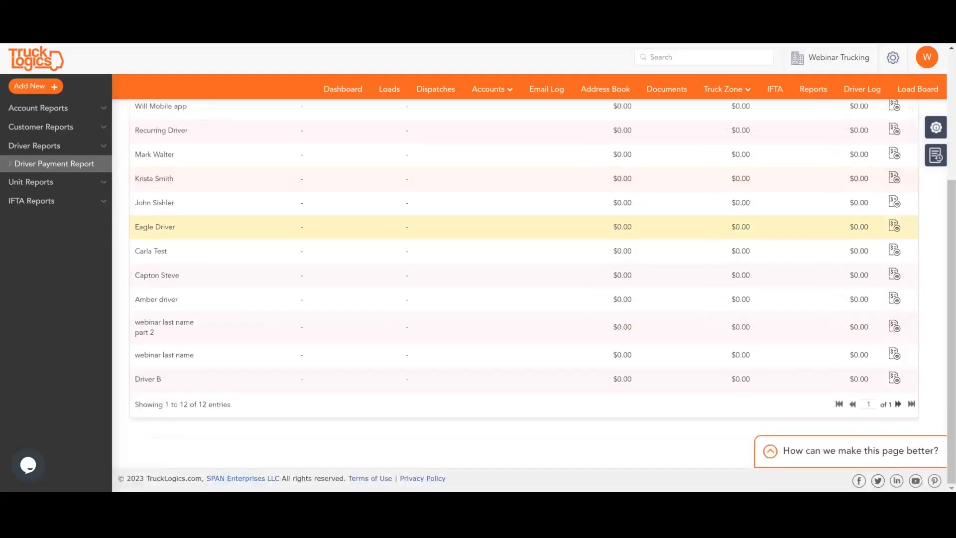
{"action": "scroll", "coordinate": [612, 241], "scroll_direction": "up", "scroll_amount": 5}
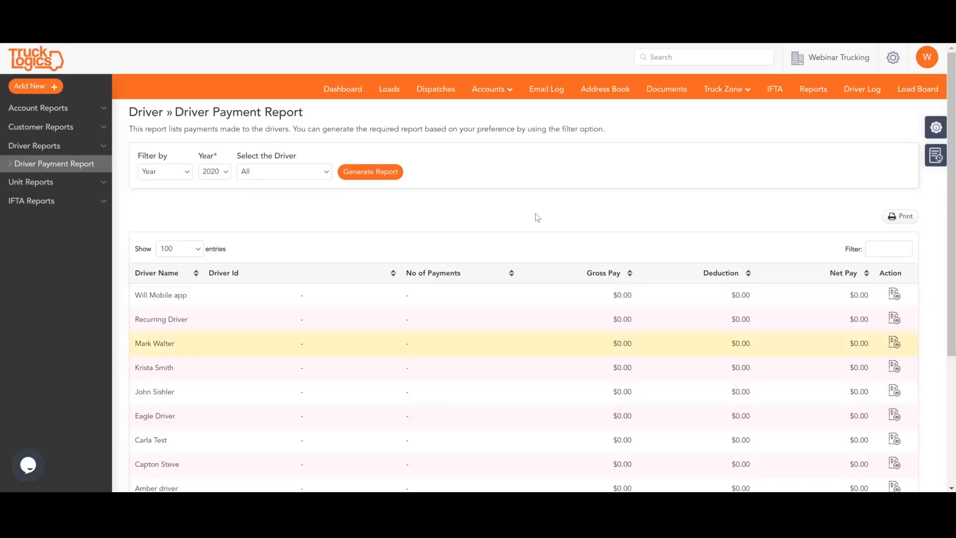
Return to the reports overview and open the Revenue by Customer Report
{"action": "left_click", "coordinate": [813, 88]}
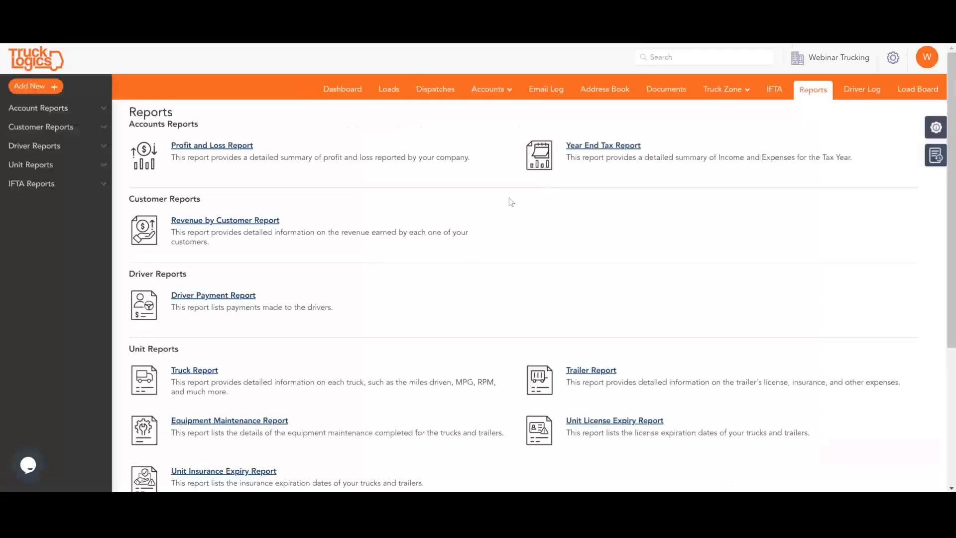
{"action": "scroll", "coordinate": [356, 274], "scroll_direction": "down", "scroll_amount": 3}
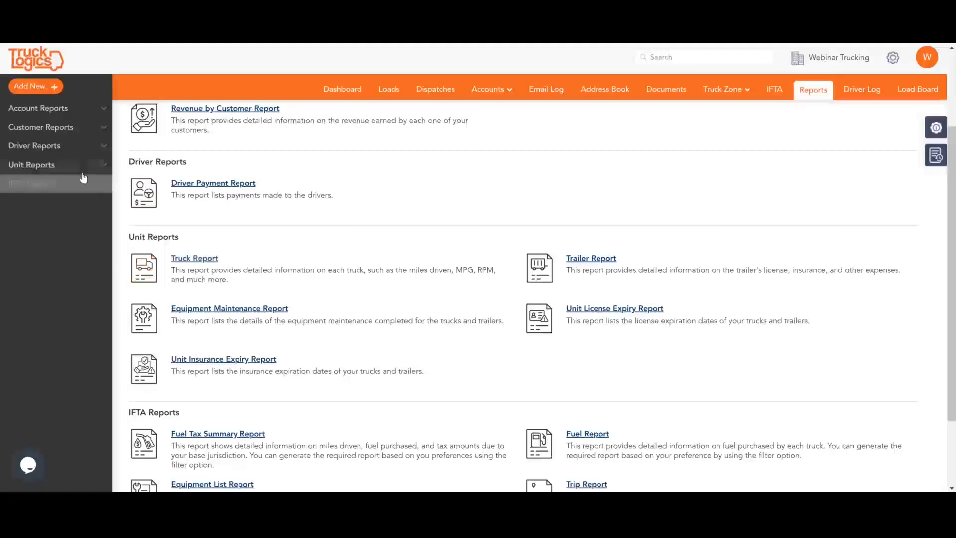
{"action": "scroll", "coordinate": [80, 174], "scroll_direction": "up", "scroll_amount": 3}
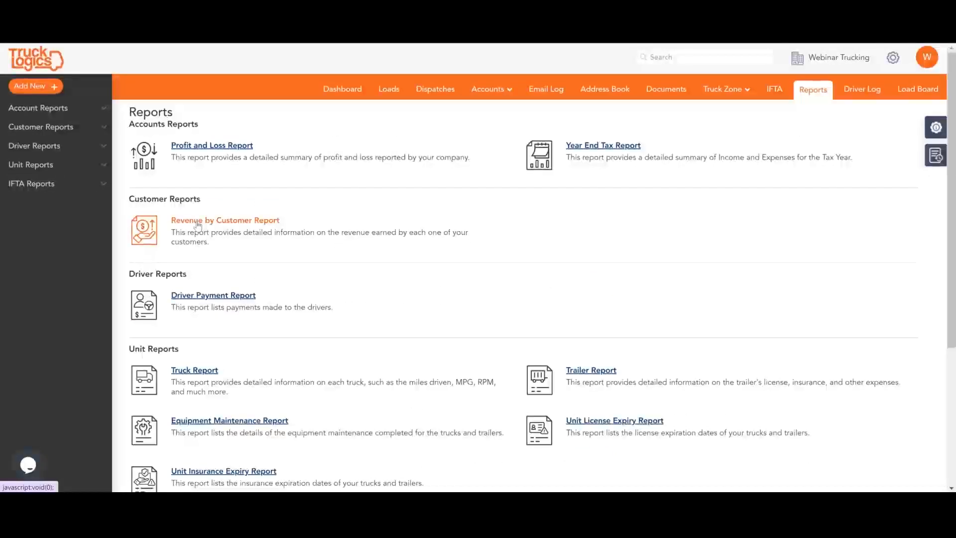
{"action": "left_click", "coordinate": [198, 225]}
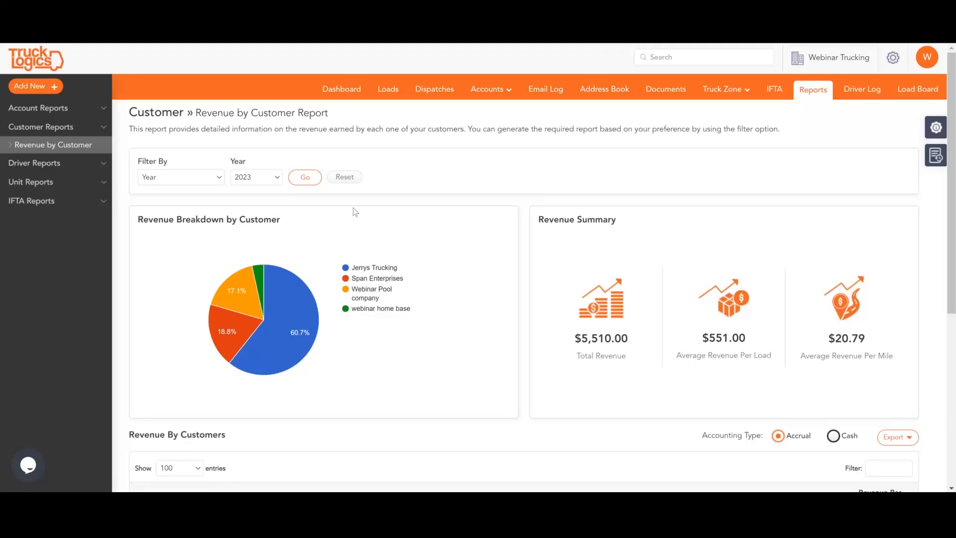
Generate the Revenue by Customer Report filtered by month for October 2023 and inspect the largest slice of the revenue breakdown
{"action": "left_click", "coordinate": [196, 178]}
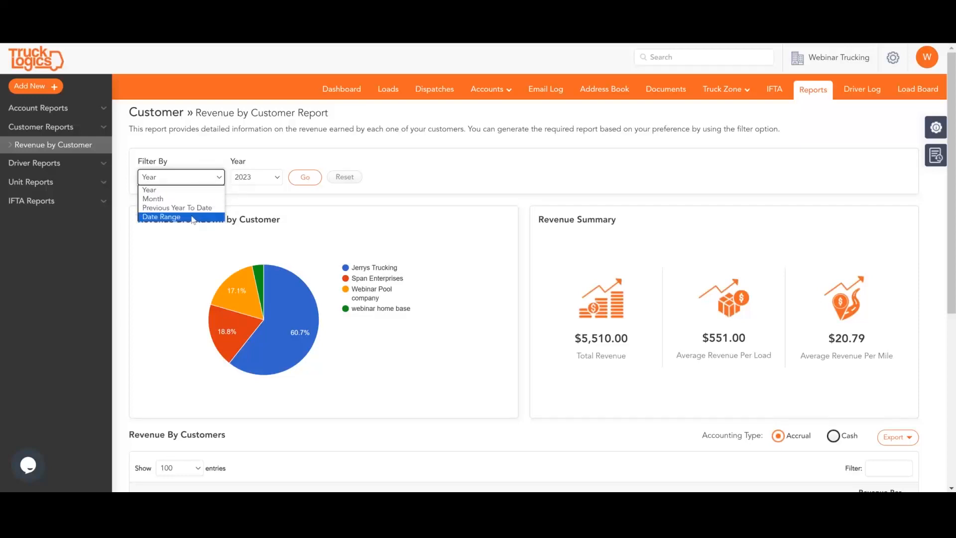
{"action": "left_click", "coordinate": [251, 177]}
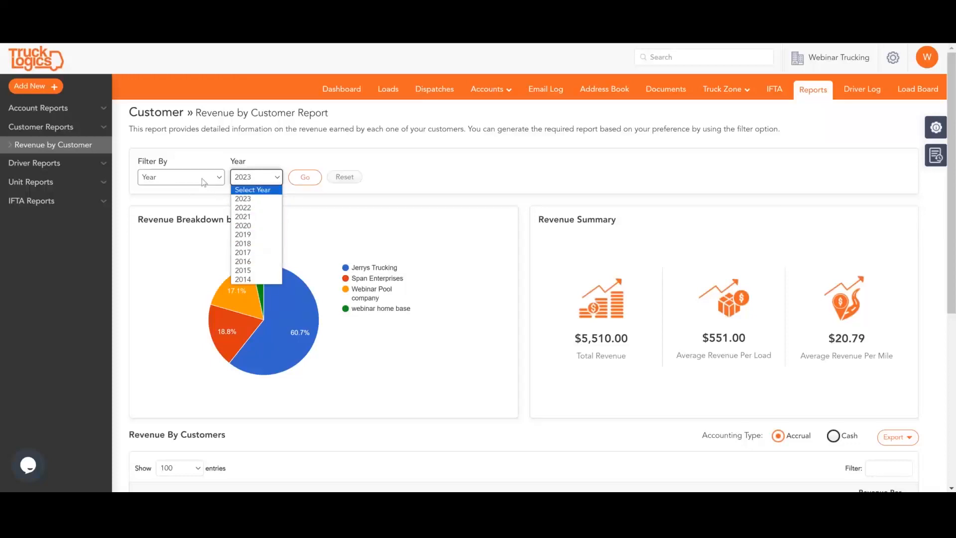
{"action": "left_click", "coordinate": [262, 203]}
{"action": "left_click", "coordinate": [207, 178]}
{"action": "left_click", "coordinate": [210, 198]}
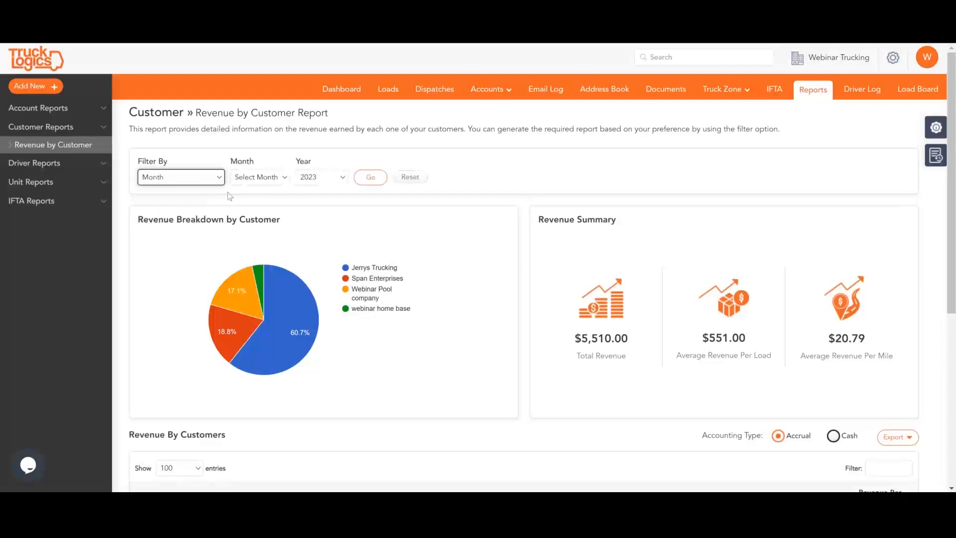
{"action": "left_click", "coordinate": [280, 180]}
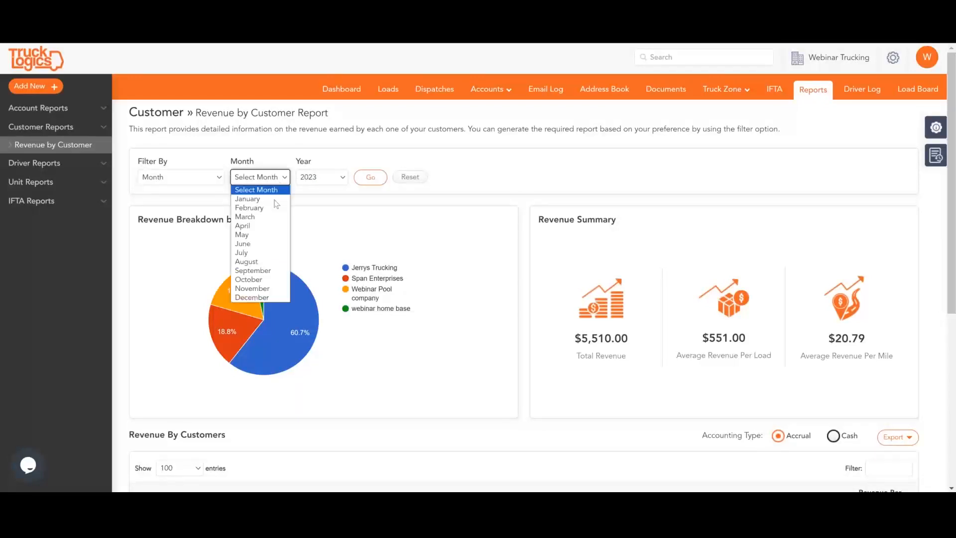
{"action": "left_click", "coordinate": [256, 280]}
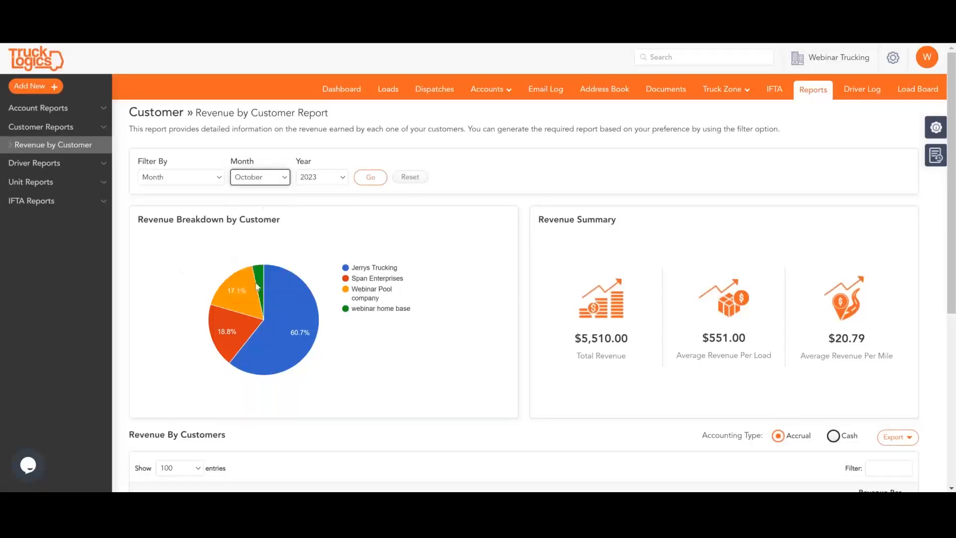
{"action": "left_click", "coordinate": [377, 184]}
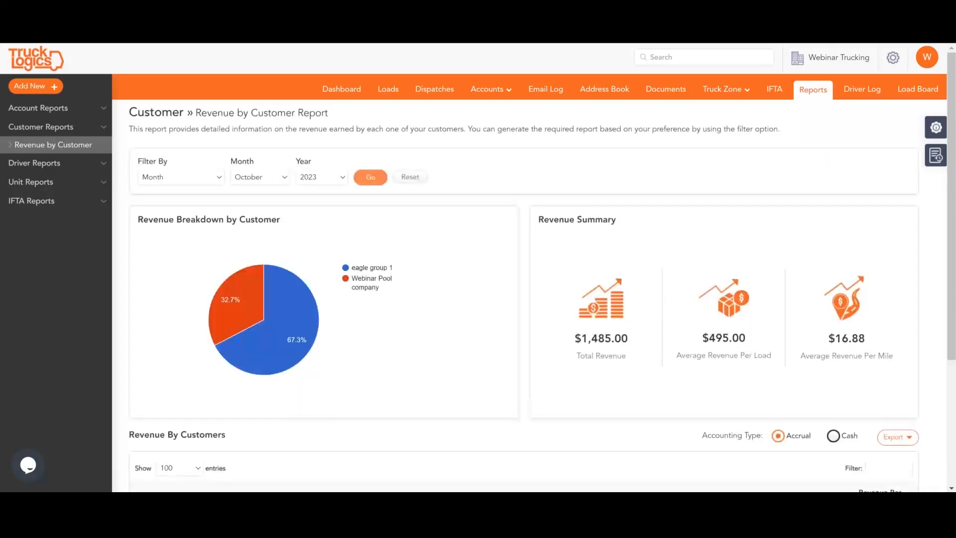
{"action": "mouse_move", "coordinate": [285, 355]}
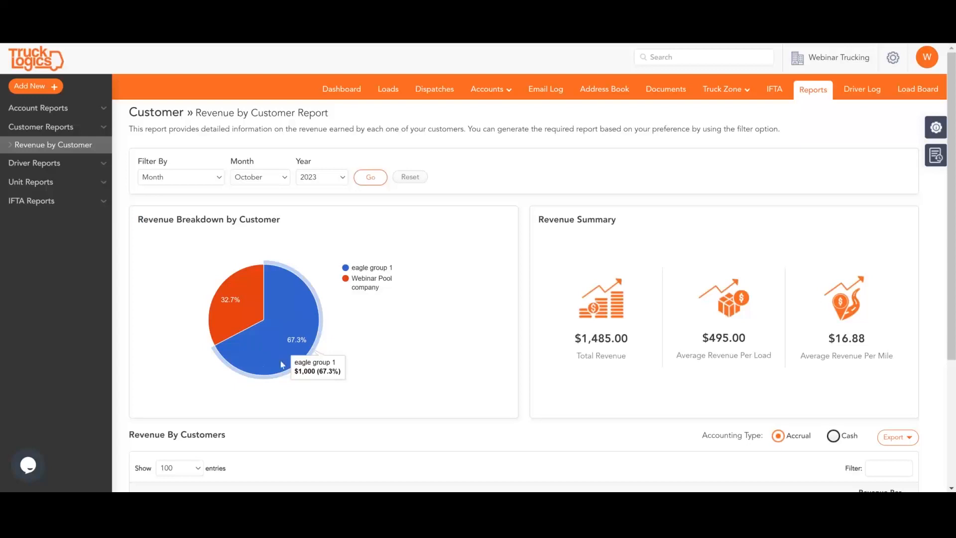
Export the October 2023 revenue by customer table to PDF with the Accrual accounting type
{"action": "scroll", "coordinate": [406, 305], "scroll_direction": "down", "scroll_amount": 3}
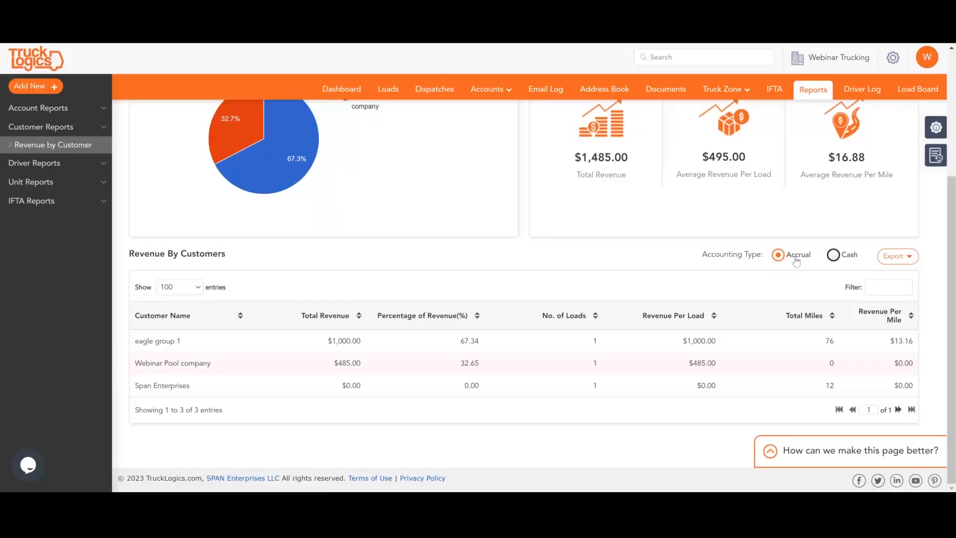
{"action": "left_click", "coordinate": [896, 257]}
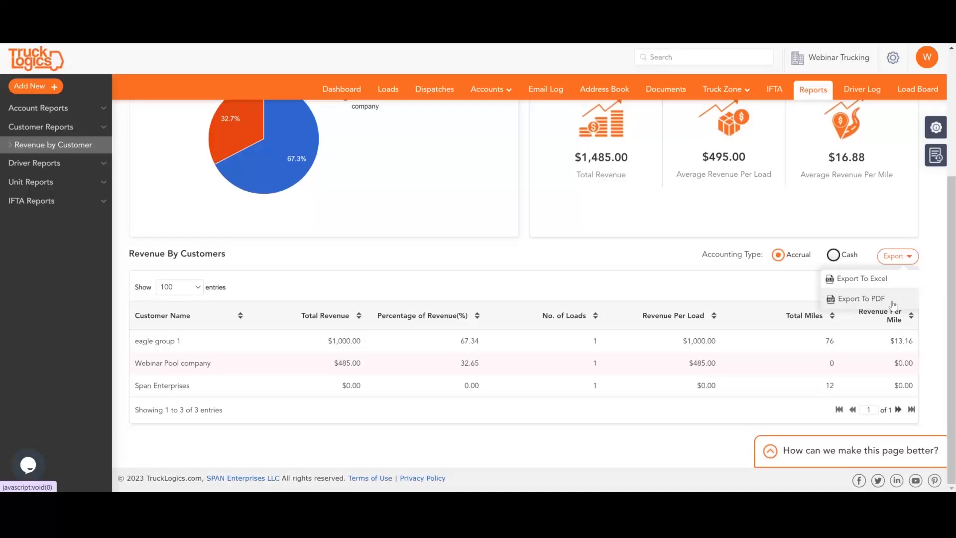
{"action": "left_click", "coordinate": [862, 298]}
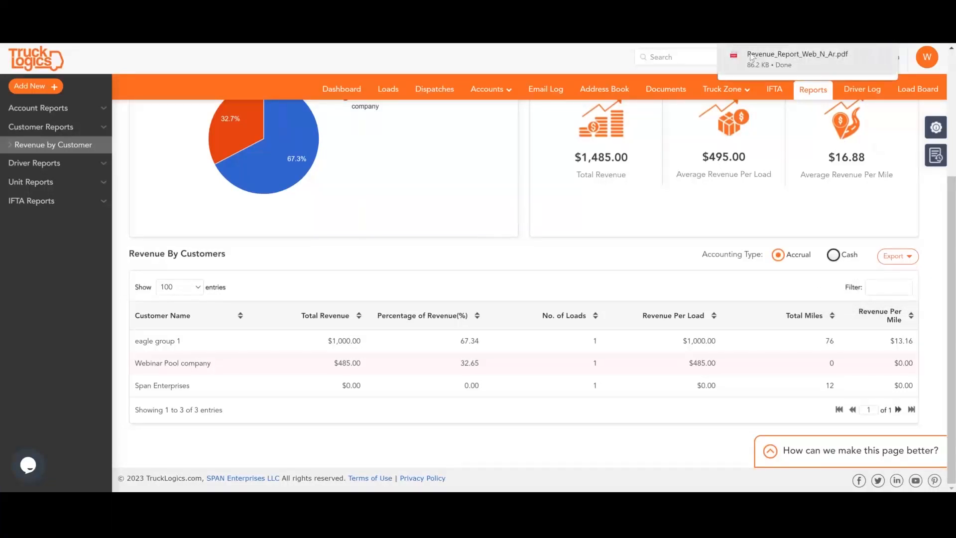
Open the downloaded Revenue_Report_Web_N_Ar.pdf, review the report, and close the opened file pages
{"action": "left_click", "coordinate": [757, 59]}
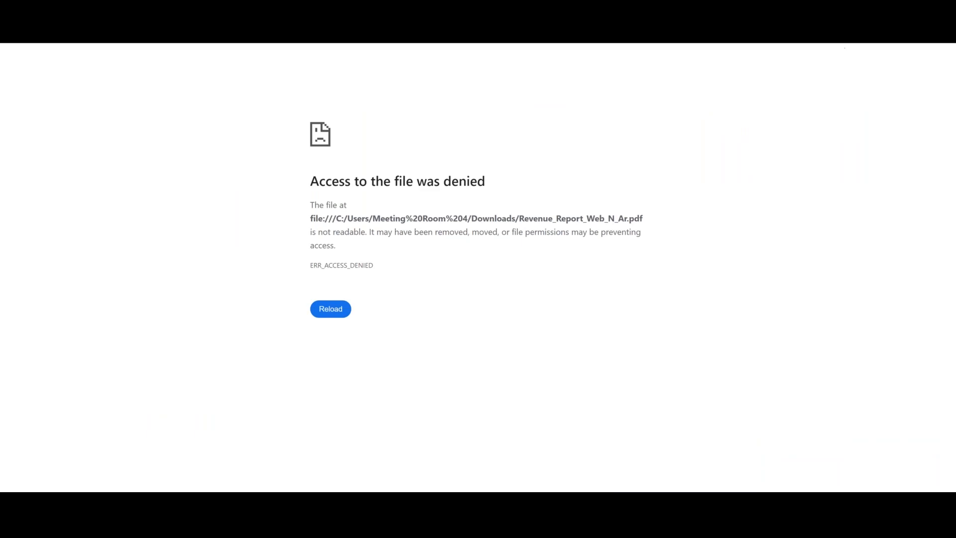
{"action": "left_click", "coordinate": [858, 38]}
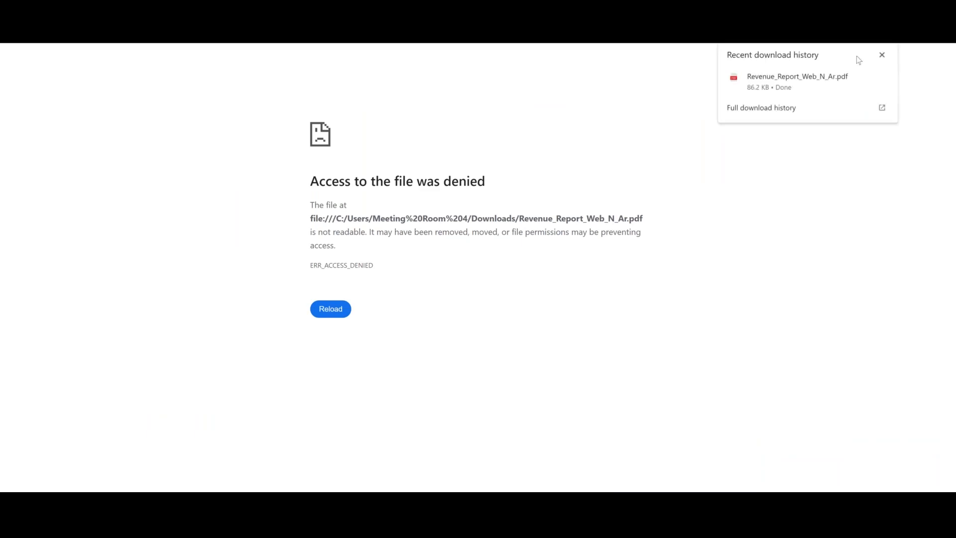
{"action": "left_click", "coordinate": [815, 80]}
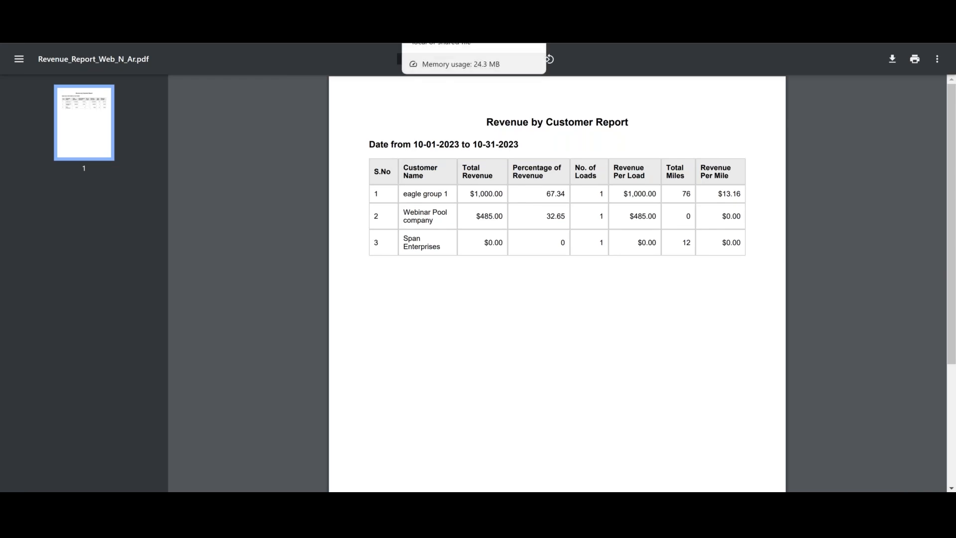
{"action": "key", "text": "ctrl+w"}
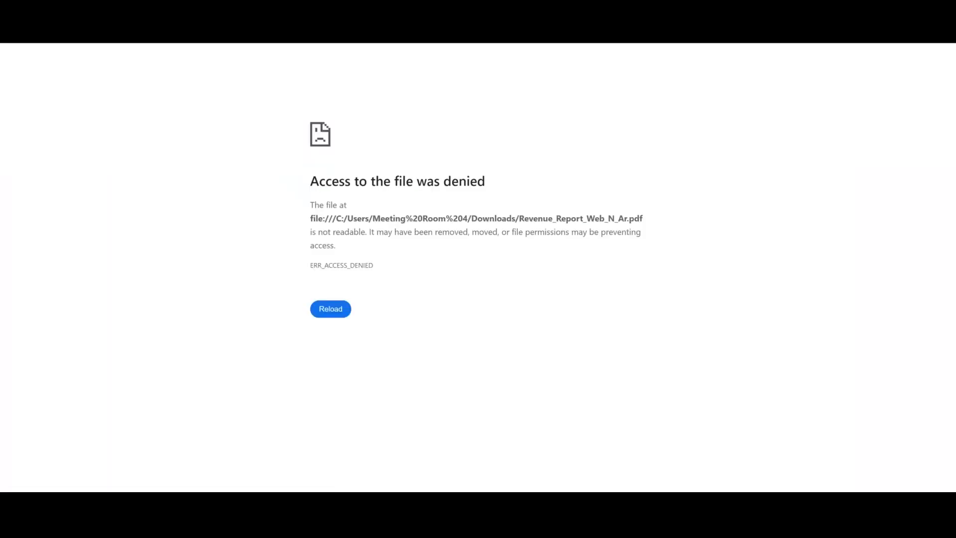
{"action": "key", "text": "ctrl+w"}
Review the October revenue charts and highlight the eagle group 1 row in the customer revenue table
{"action": "scroll", "coordinate": [482, 262], "scroll_direction": "up", "scroll_amount": 4}
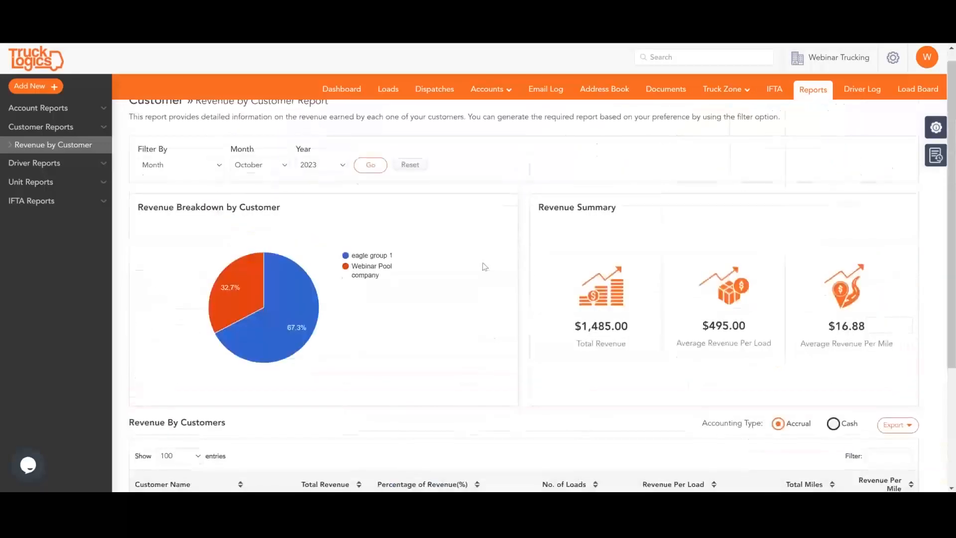
{"action": "scroll", "coordinate": [338, 214], "scroll_direction": "down", "scroll_amount": 4}
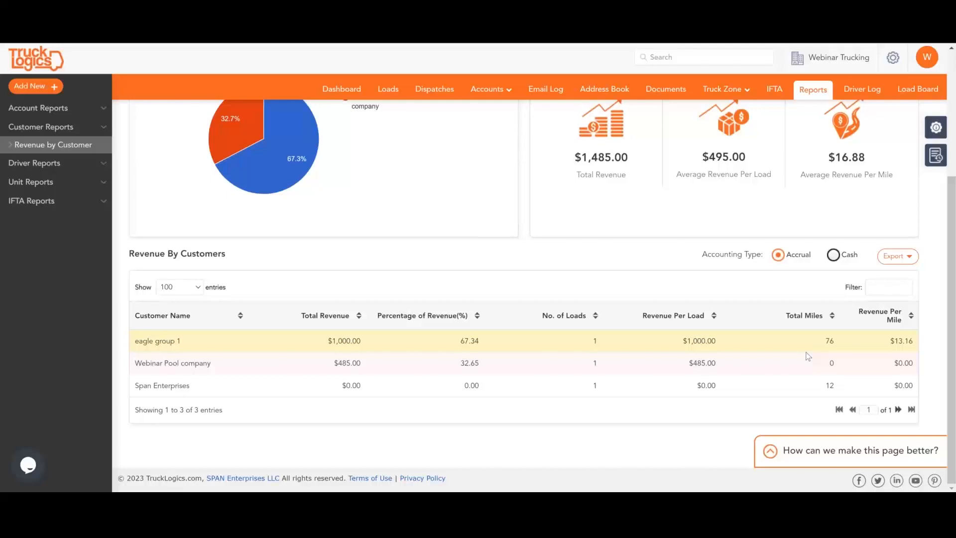
{"action": "left_click", "coordinate": [806, 351]}
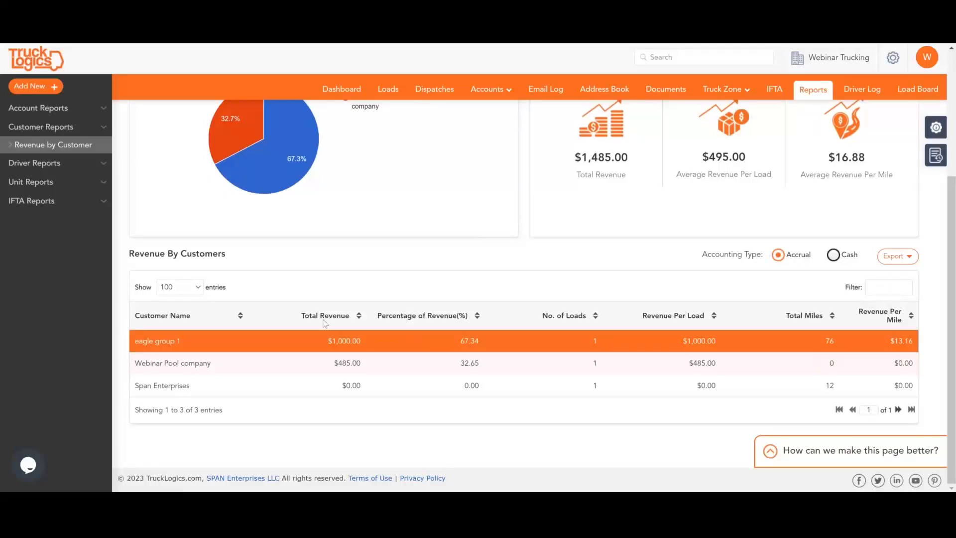
Generate the Revenue by Customer Report filtered by date range, with both From Date and To Date set to 10/09/2023
{"action": "scroll", "coordinate": [393, 286], "scroll_direction": "up", "scroll_amount": 3}
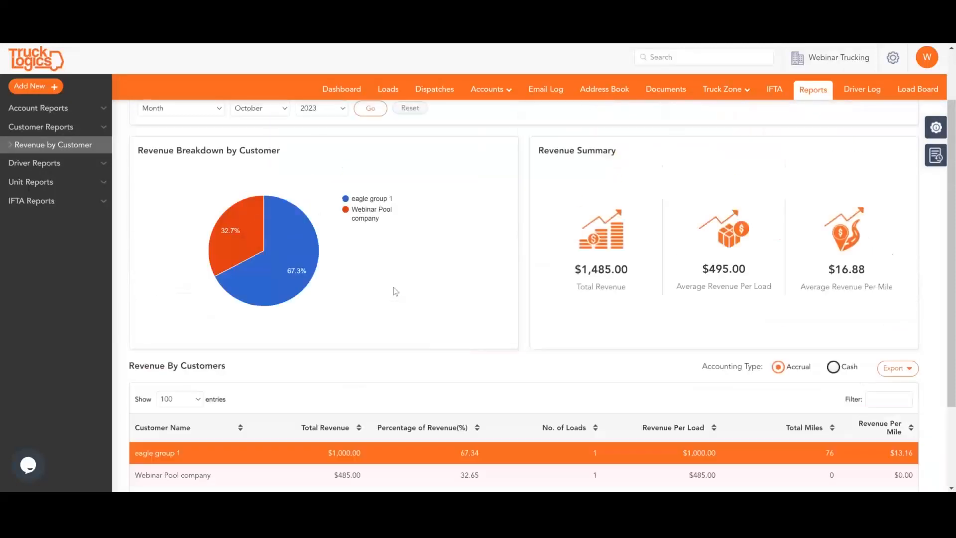
{"action": "left_click", "coordinate": [186, 165]}
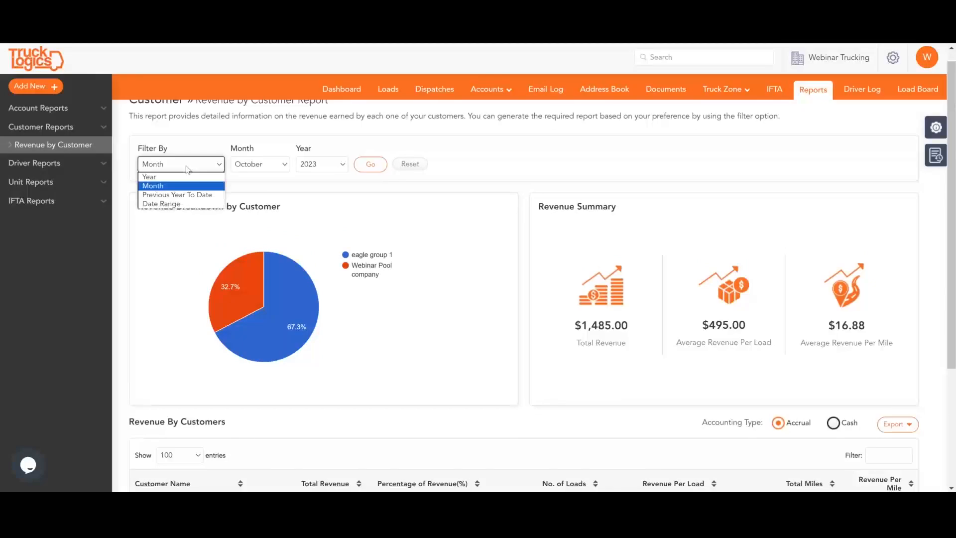
{"action": "left_click", "coordinate": [182, 205]}
{"action": "left_click", "coordinate": [271, 165]}
{"action": "left_click", "coordinate": [271, 246]}
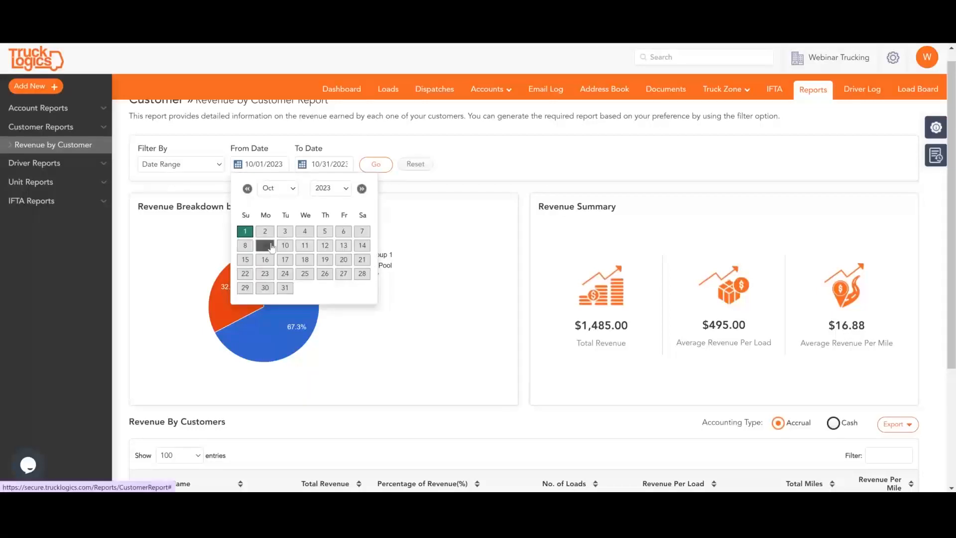
{"action": "left_click", "coordinate": [332, 165]}
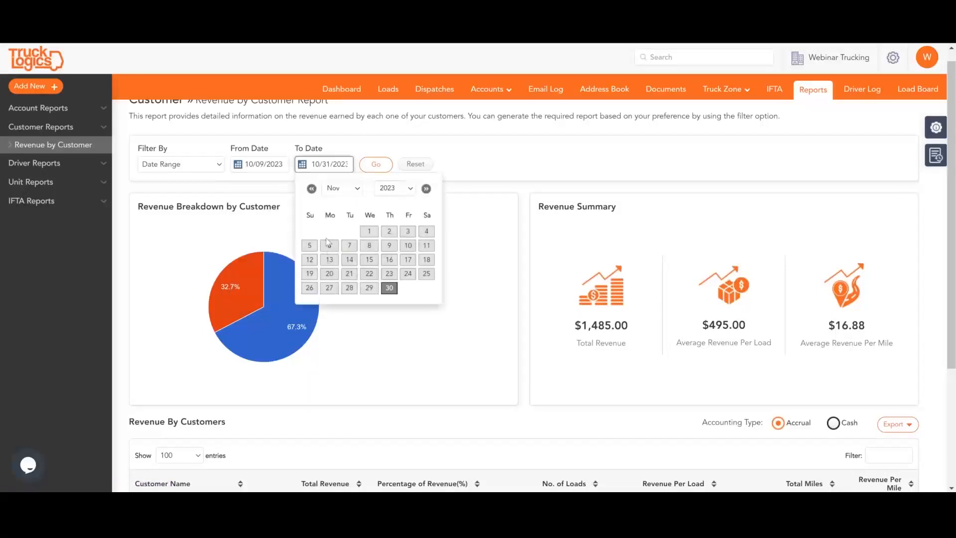
{"action": "left_click", "coordinate": [332, 195]}
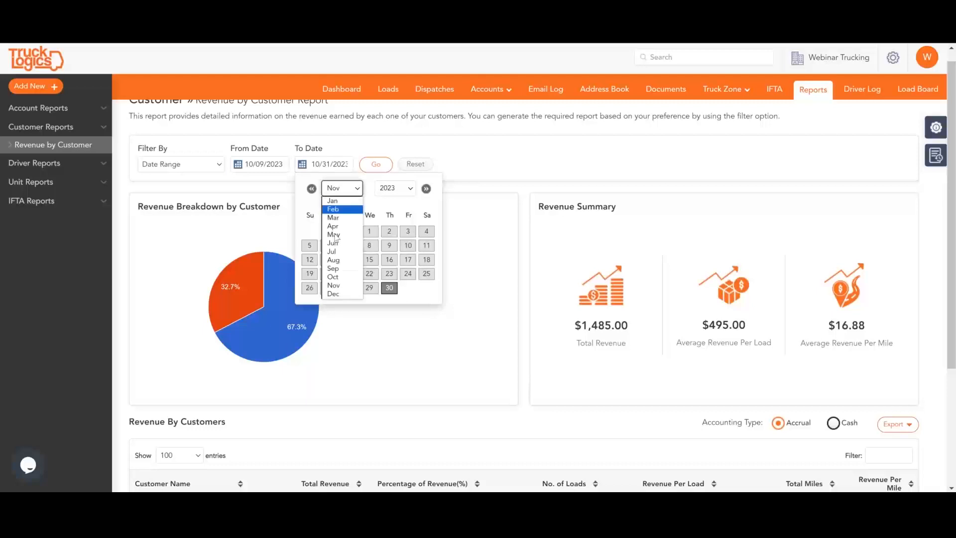
{"action": "left_click", "coordinate": [334, 272]}
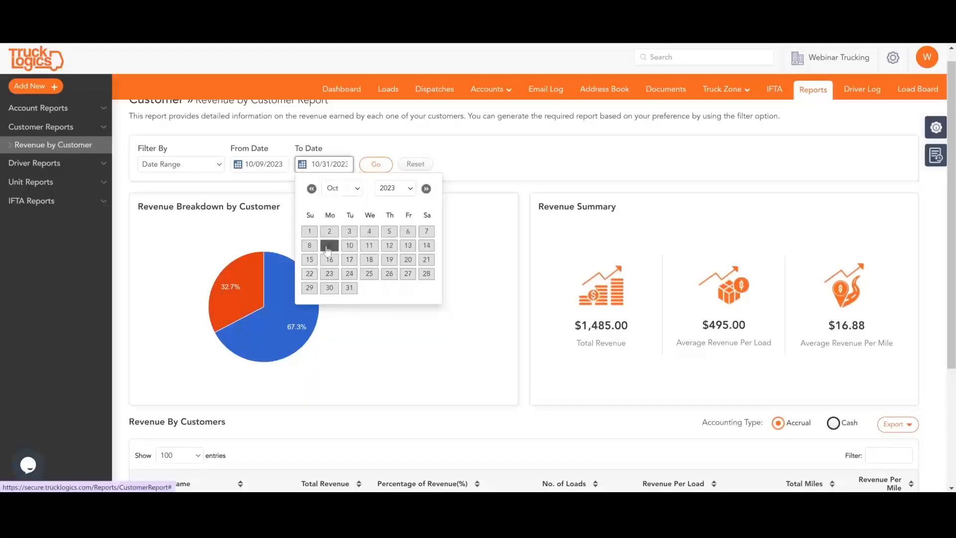
{"action": "left_click", "coordinate": [330, 246]}
{"action": "left_click", "coordinate": [385, 166]}
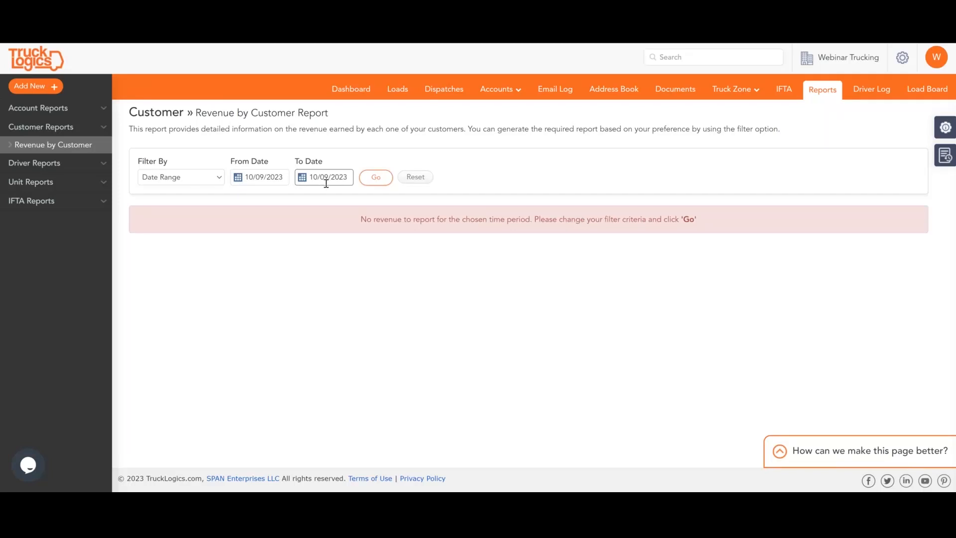
Generate the Revenue by Customer Report filtered by year for 2023
{"action": "left_click", "coordinate": [204, 180]}
{"action": "left_click", "coordinate": [206, 195]}
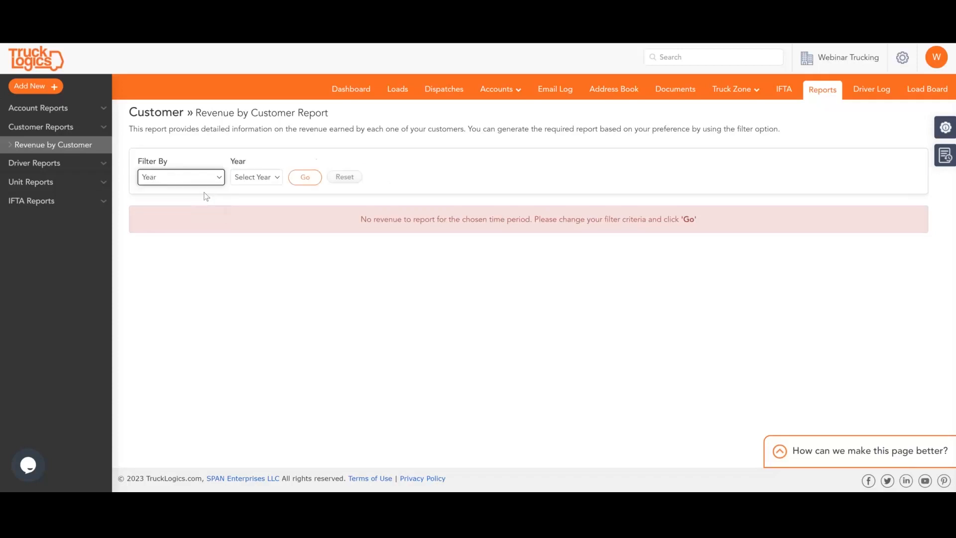
{"action": "left_click", "coordinate": [256, 178]}
{"action": "left_click", "coordinate": [265, 199]}
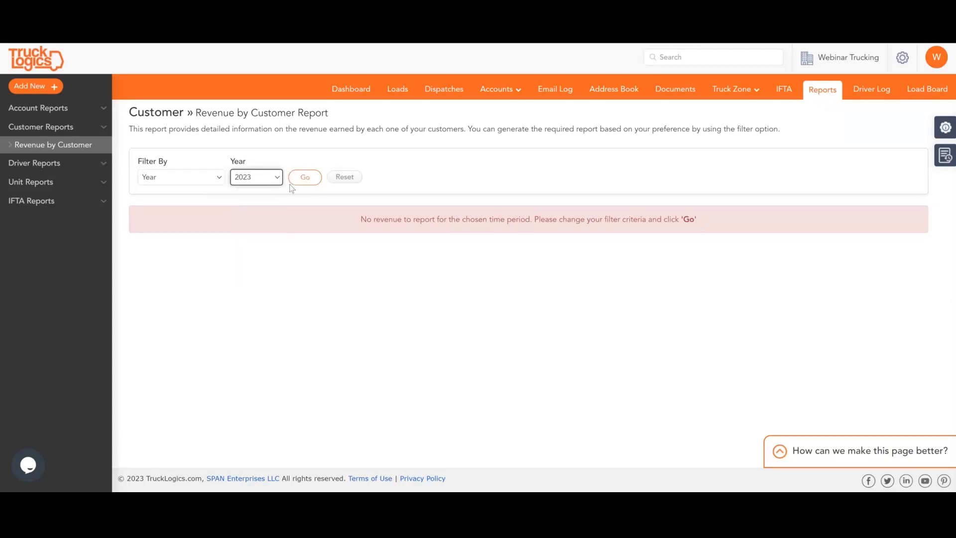
{"action": "left_click", "coordinate": [305, 177]}
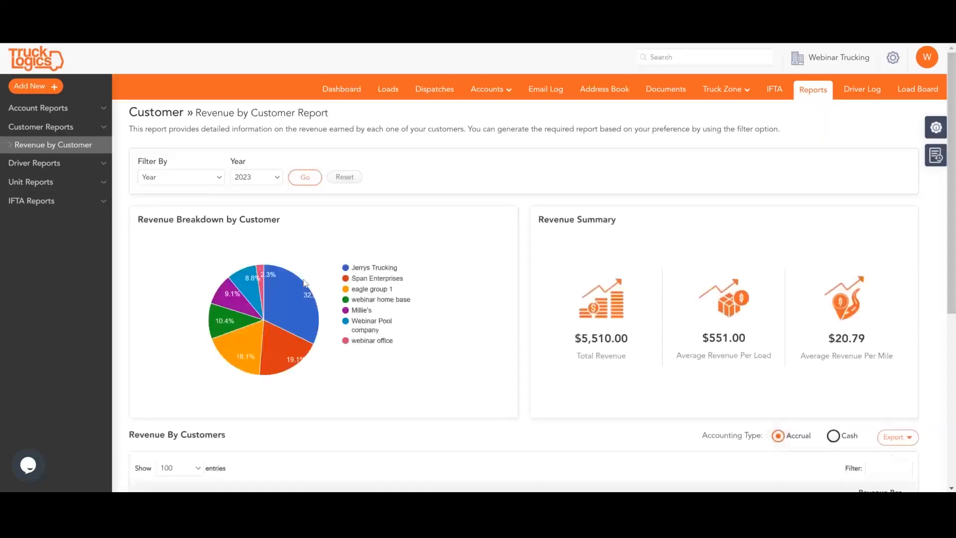
Review the 2023 customer revenue table, breakdown chart and revenue summary, and check the available period filter options
{"action": "scroll", "coordinate": [334, 299], "scroll_direction": "down", "scroll_amount": 6}
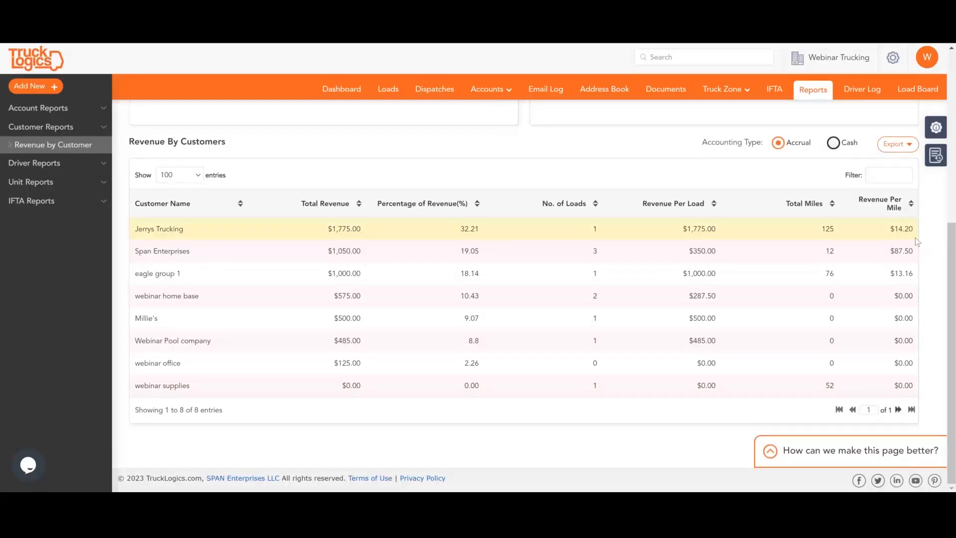
{"action": "scroll", "coordinate": [916, 238], "scroll_direction": "up", "scroll_amount": 1}
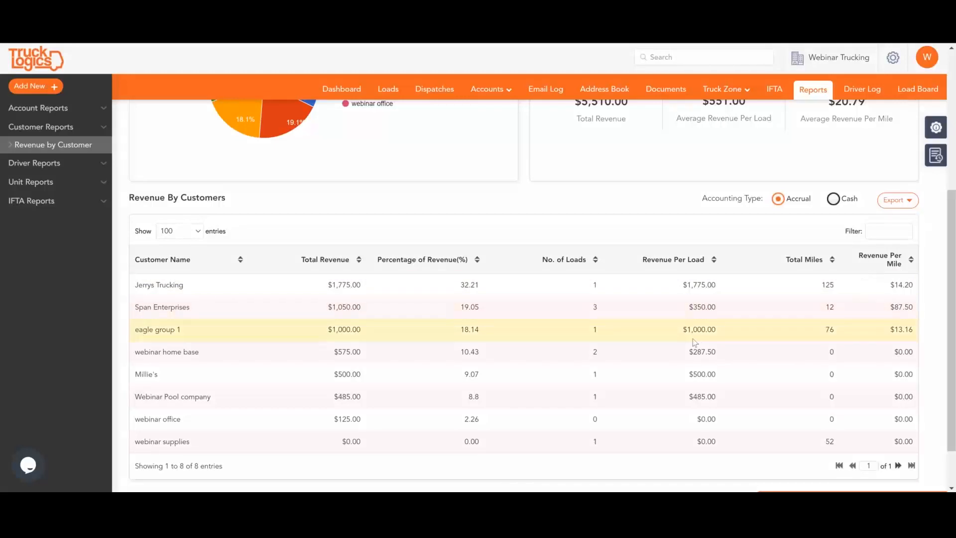
{"action": "scroll", "coordinate": [696, 342], "scroll_direction": "up", "scroll_amount": 2}
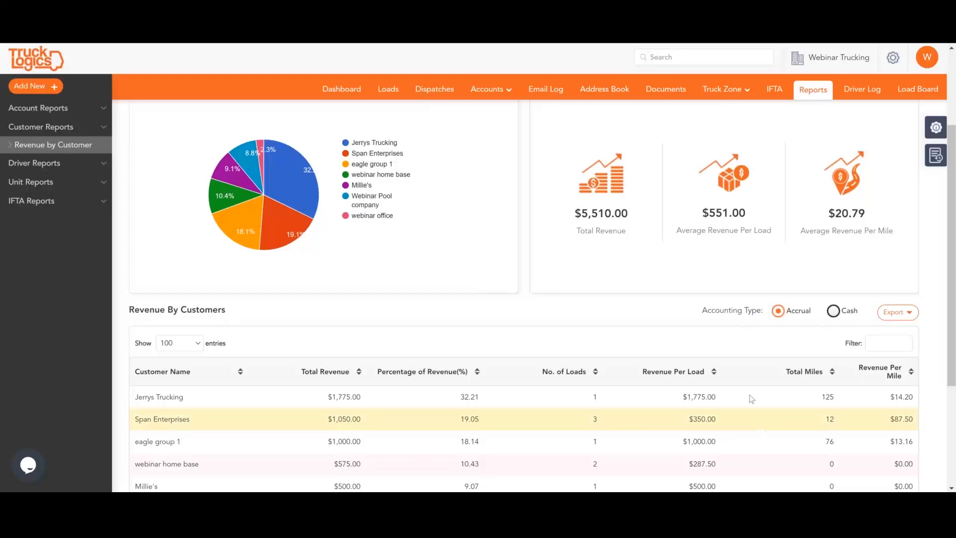
{"action": "scroll", "coordinate": [526, 175], "scroll_direction": "up", "scroll_amount": 1}
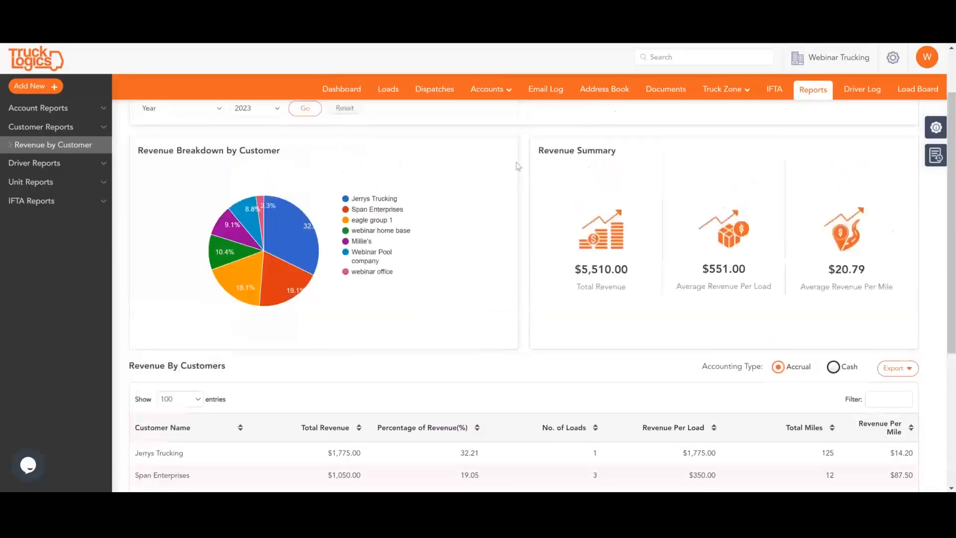
{"action": "scroll", "coordinate": [491, 400], "scroll_direction": "up", "scroll_amount": 1}
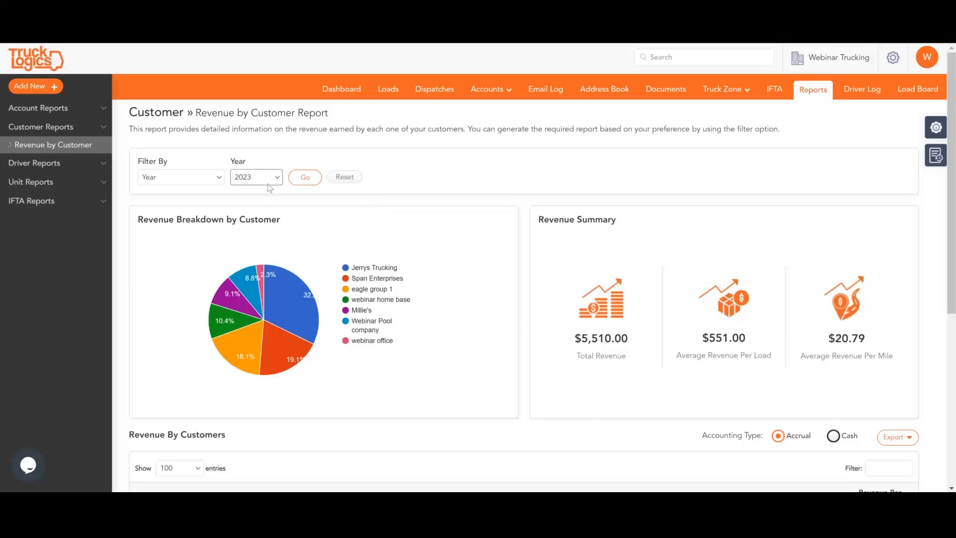
{"action": "left_click", "coordinate": [218, 182]}
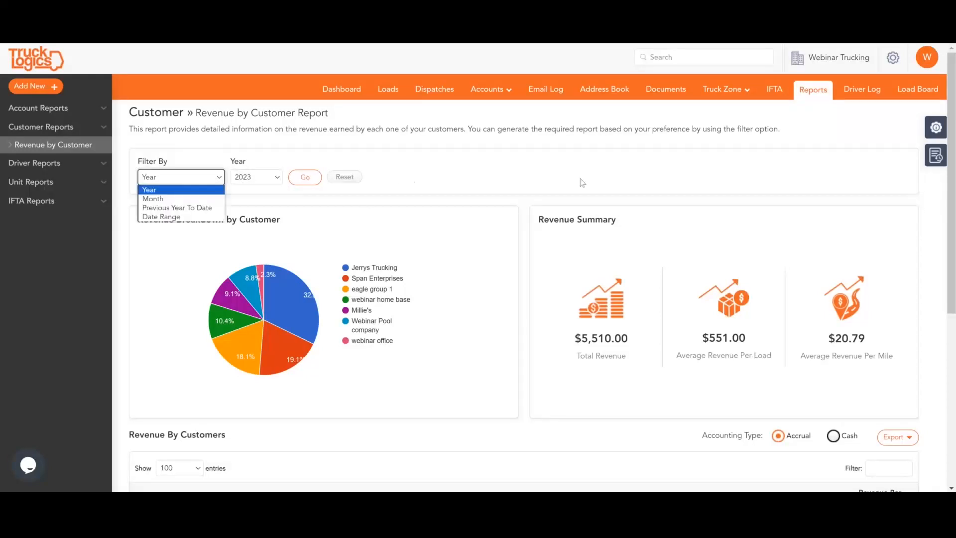
Return to the Reports overview and look through the available account, customer, driver, unit and IFTA reports
{"action": "left_click", "coordinate": [804, 93]}
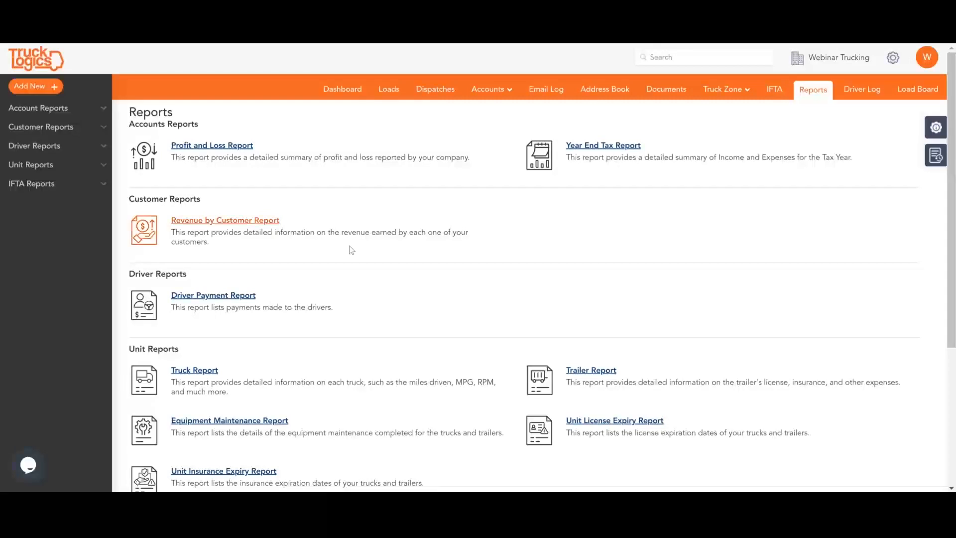
{"action": "scroll", "coordinate": [352, 250], "scroll_direction": "down", "scroll_amount": 2}
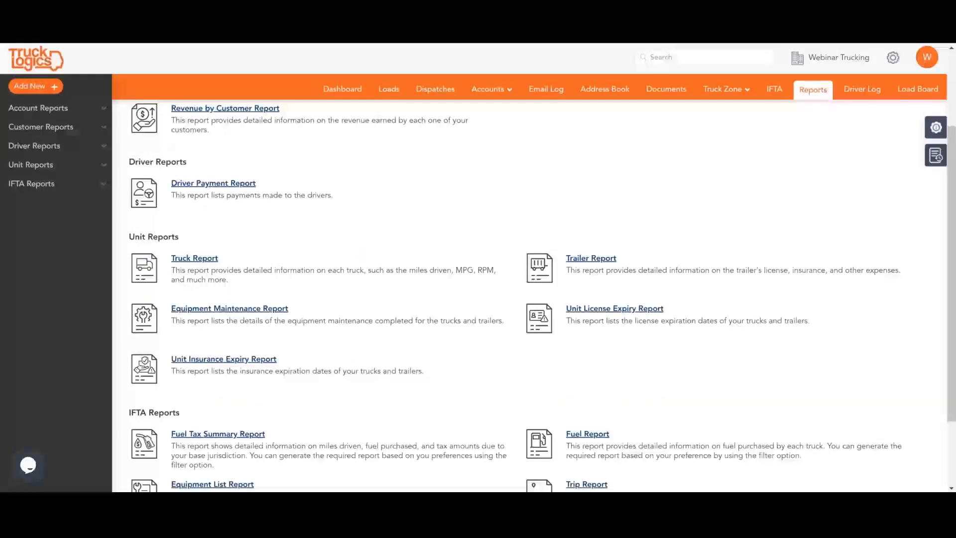
{"action": "scroll", "coordinate": [300, 286], "scroll_direction": "up", "scroll_amount": 1}
{"action": "scroll", "coordinate": [300, 285], "scroll_direction": "up", "scroll_amount": 1}
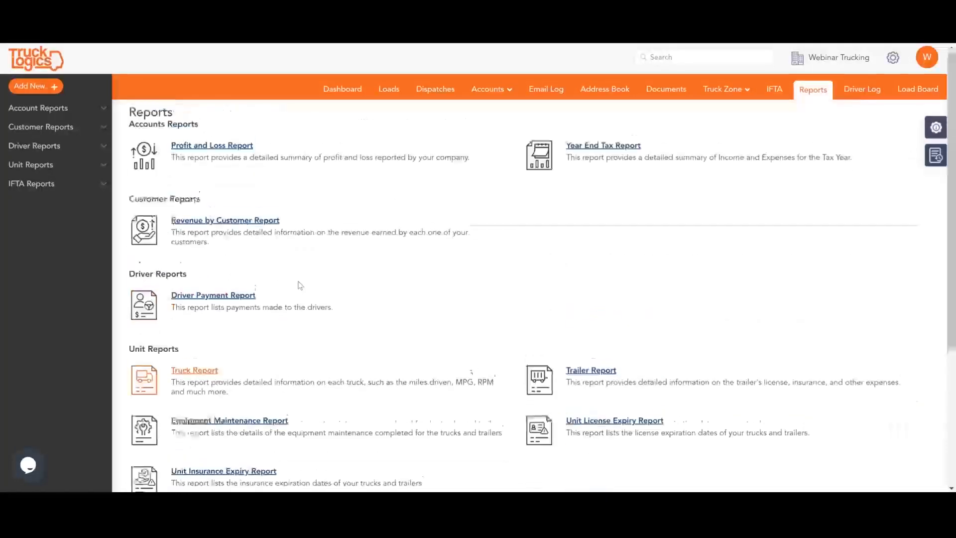